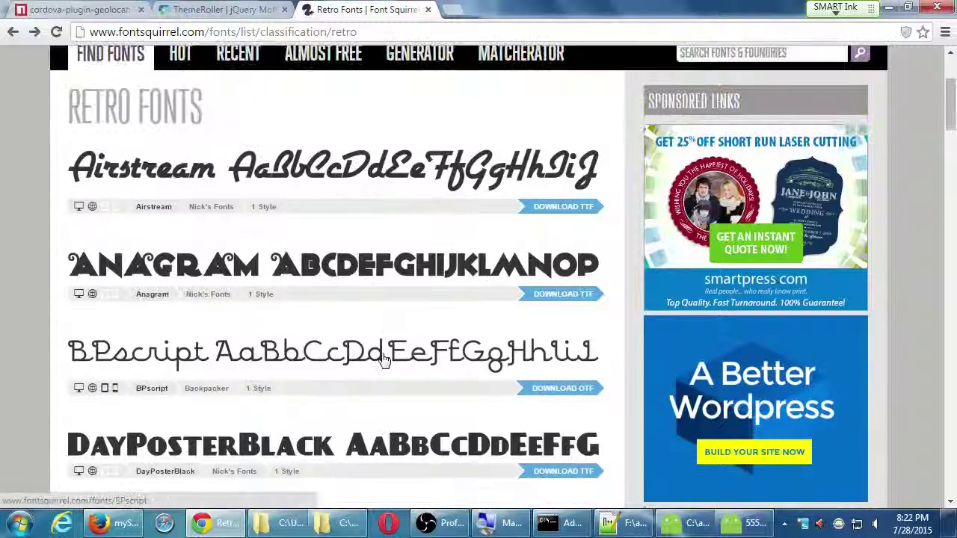
Open the Airstream font from the retro fonts list and download its TTF archive
{"action": "left_click", "coordinate": [150, 178]}
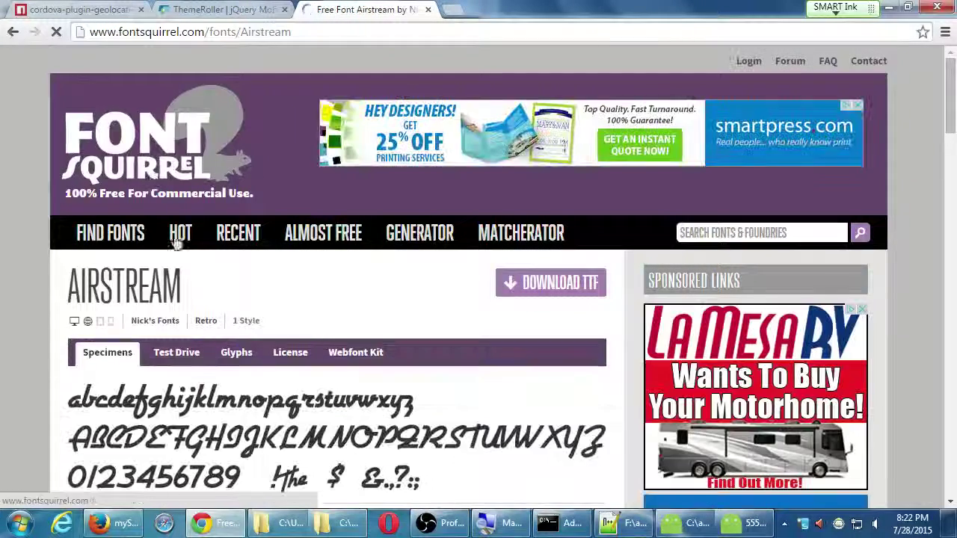
{"action": "left_click", "coordinate": [513, 293]}
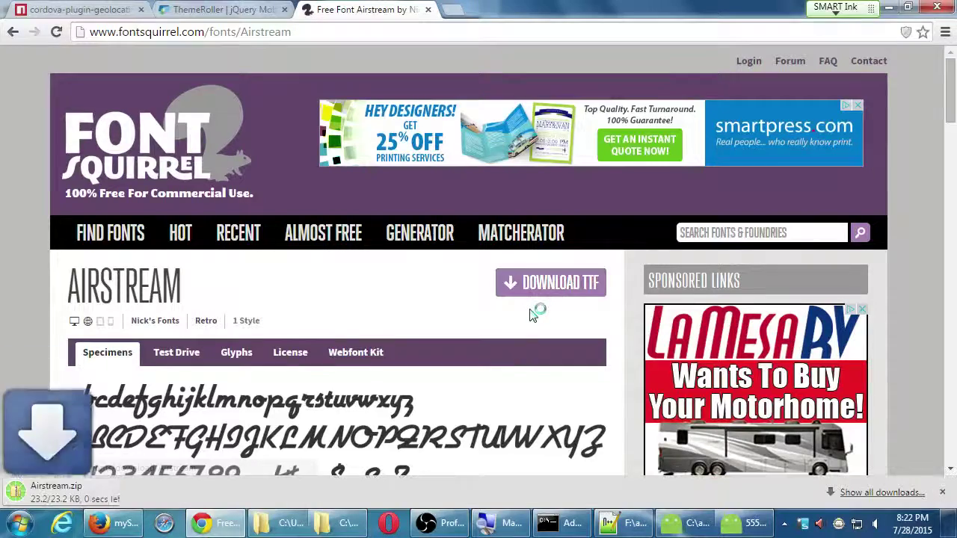
Browse to the Slab Serif classification and download the Bitter font in OTF format
{"action": "scroll", "coordinate": [538, 352], "scroll_direction": "down", "scroll_amount": 5}
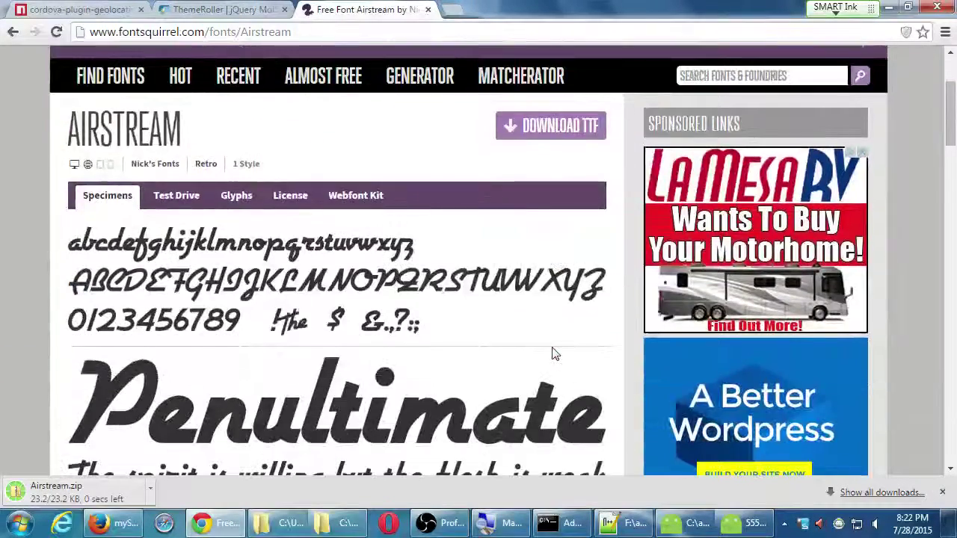
{"action": "scroll", "coordinate": [429, 385], "scroll_direction": "down", "scroll_amount": 4}
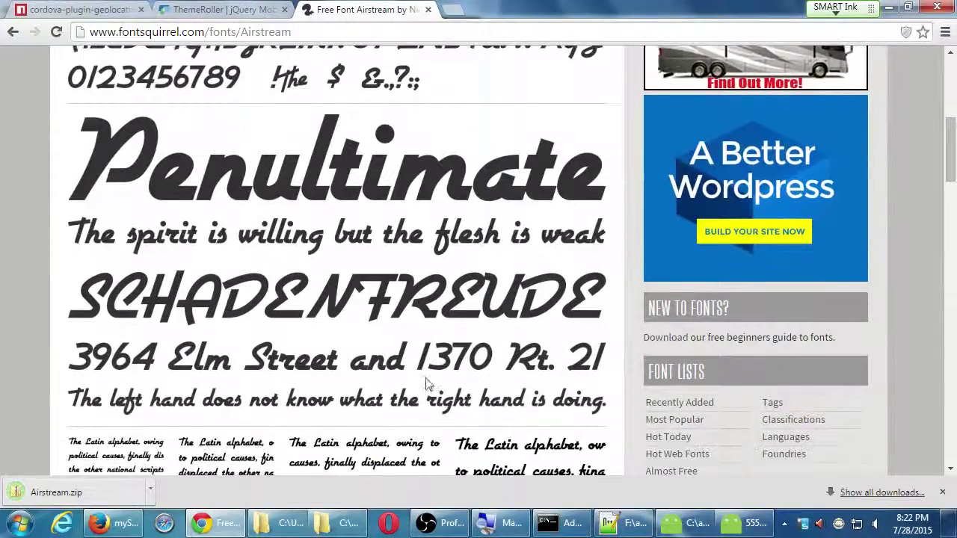
{"action": "scroll", "coordinate": [450, 368], "scroll_direction": "down", "scroll_amount": 2}
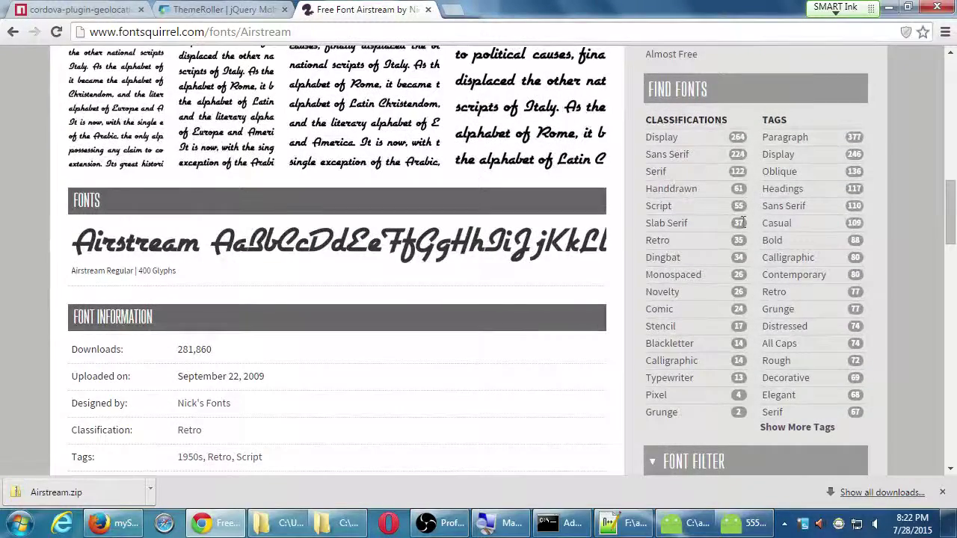
{"action": "left_click", "coordinate": [666, 222]}
{"action": "scroll", "coordinate": [572, 317], "scroll_direction": "down", "scroll_amount": 4}
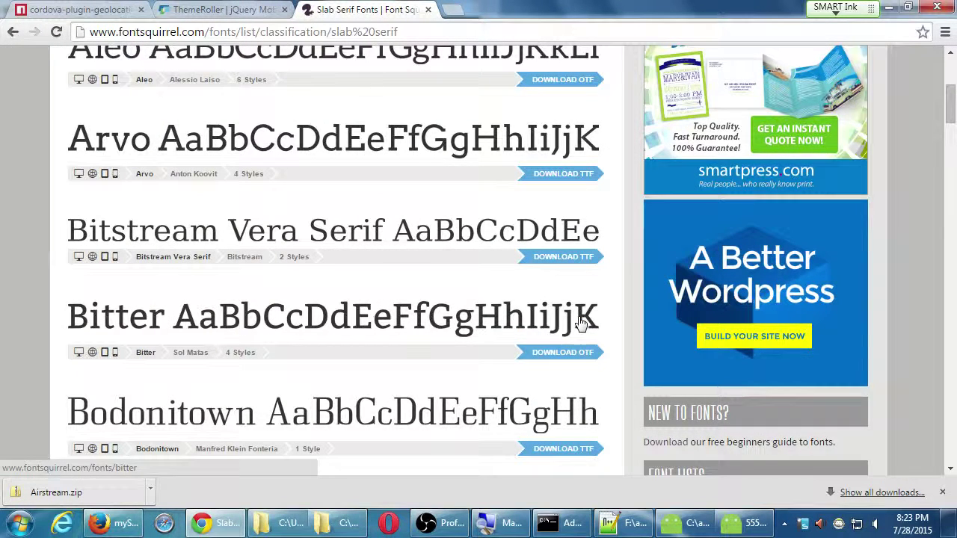
{"action": "left_click", "coordinate": [561, 358]}
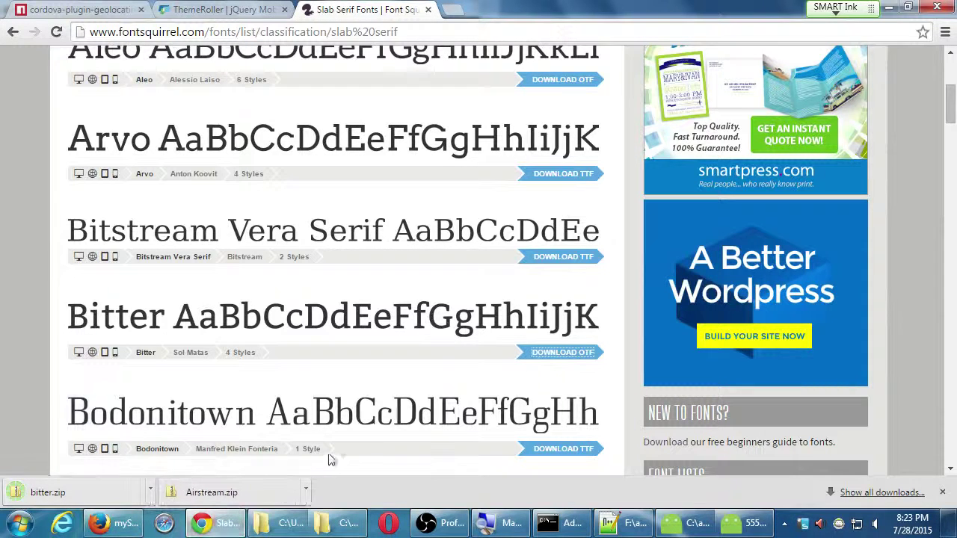
Show the downloaded Airstream.zip in its folder and inspect the contents of Airstream.zip and bitter.zip
{"action": "left_click", "coordinate": [308, 492]}
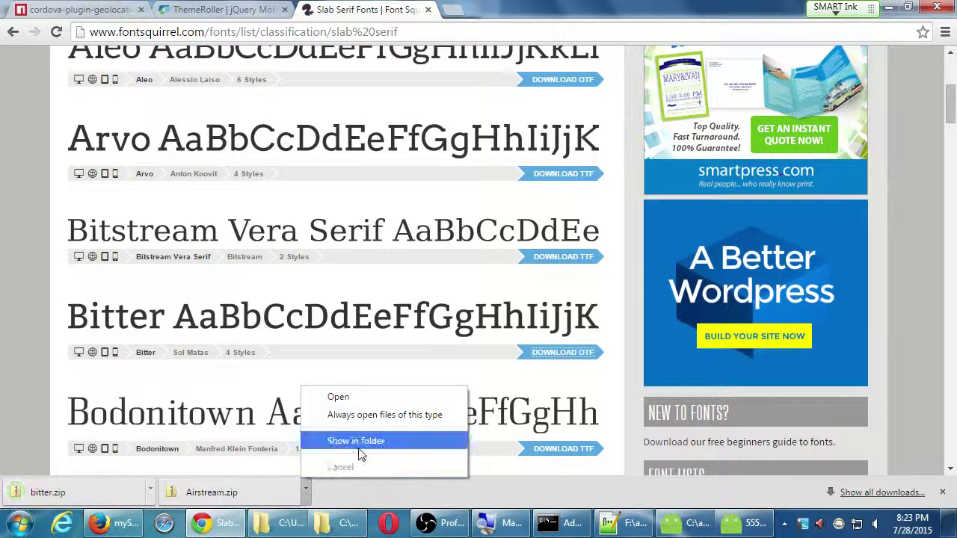
{"action": "left_click", "coordinate": [351, 439]}
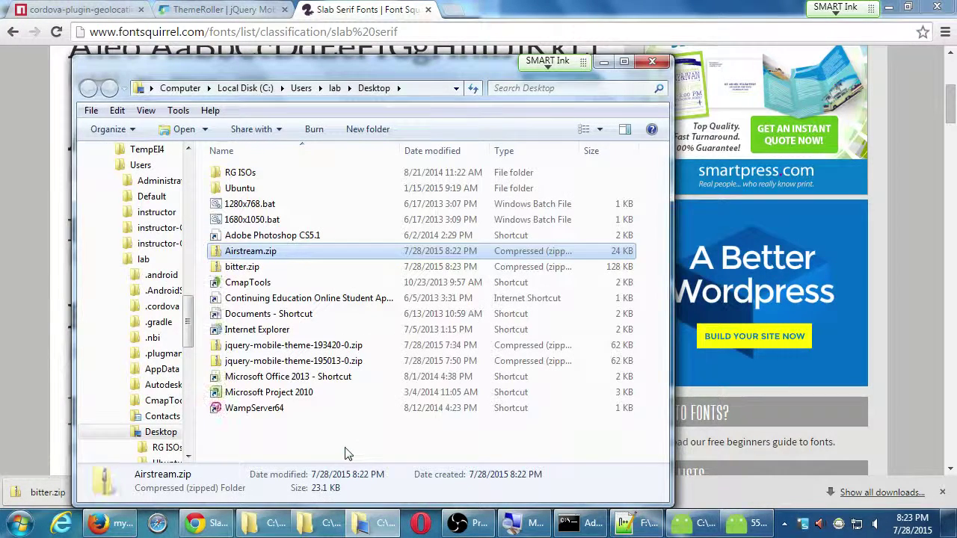
{"action": "double_click", "coordinate": [254, 251]}
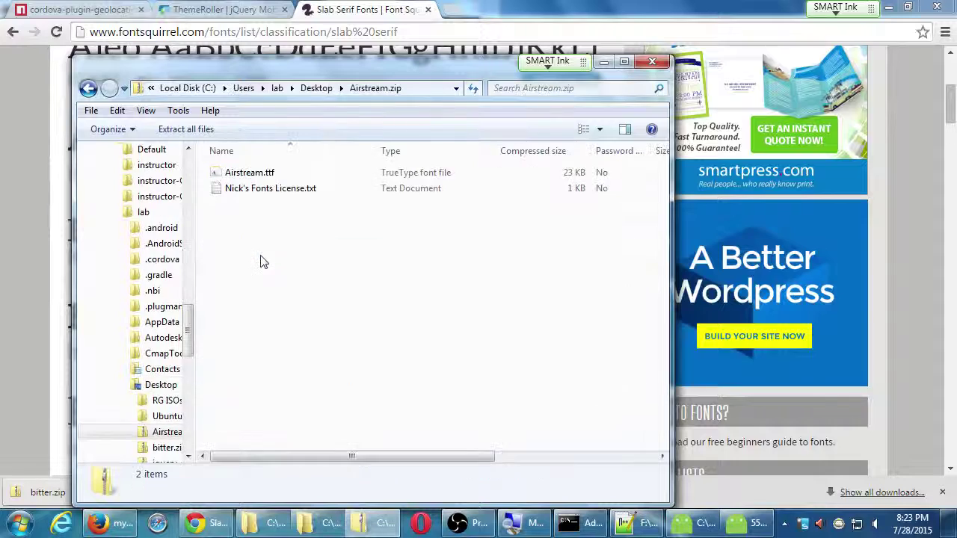
{"action": "key", "text": "BackSpace"}
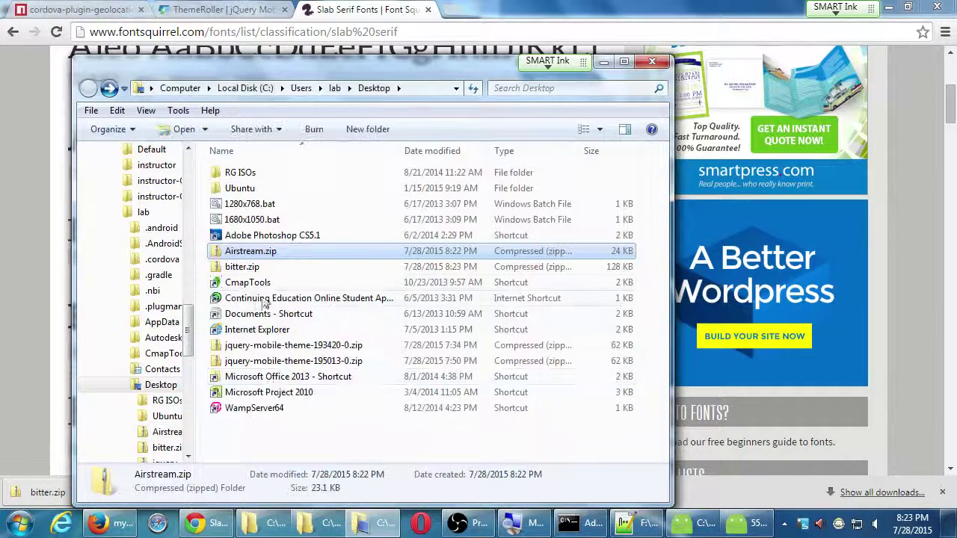
{"action": "left_click", "coordinate": [252, 267]}
{"action": "double_click", "coordinate": [252, 267]}
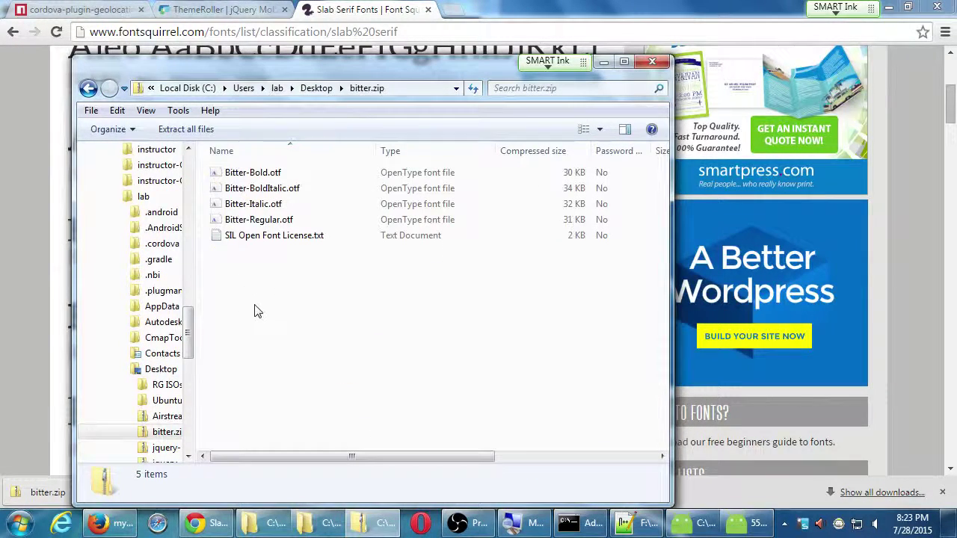
{"action": "key", "text": "BackSpace"}
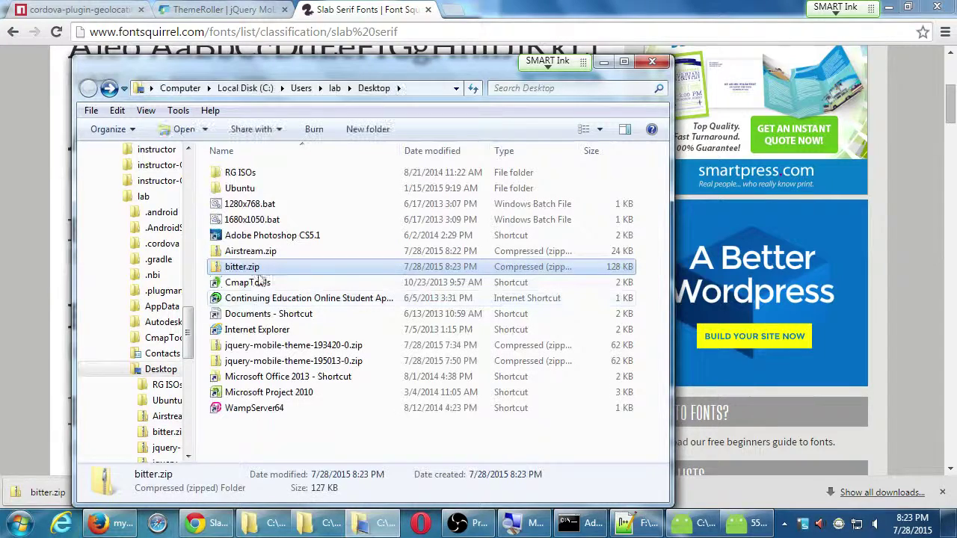
View the Nick's Fonts License.txt file inside Airstream.zip and close it
{"action": "double_click", "coordinate": [262, 256]}
{"action": "left_click", "coordinate": [260, 191]}
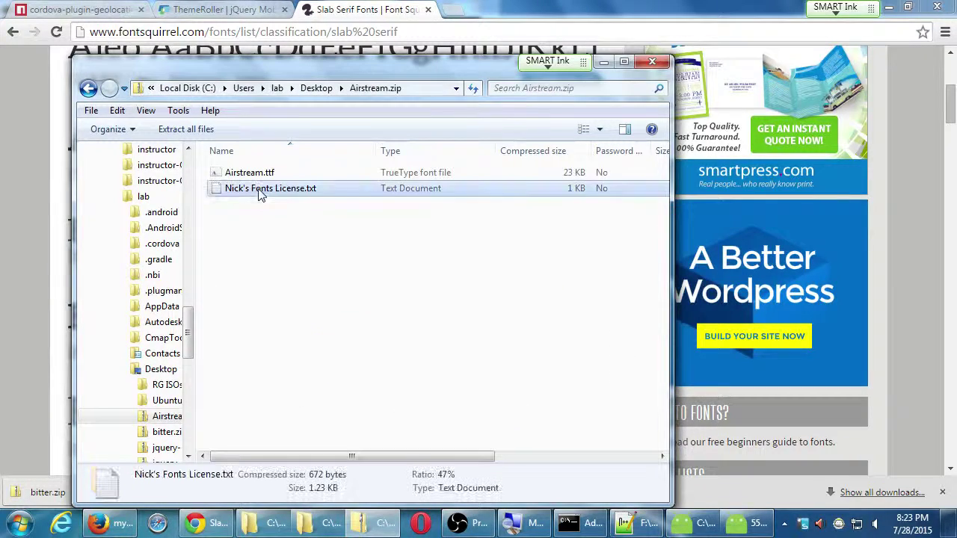
{"action": "double_click", "coordinate": [261, 189]}
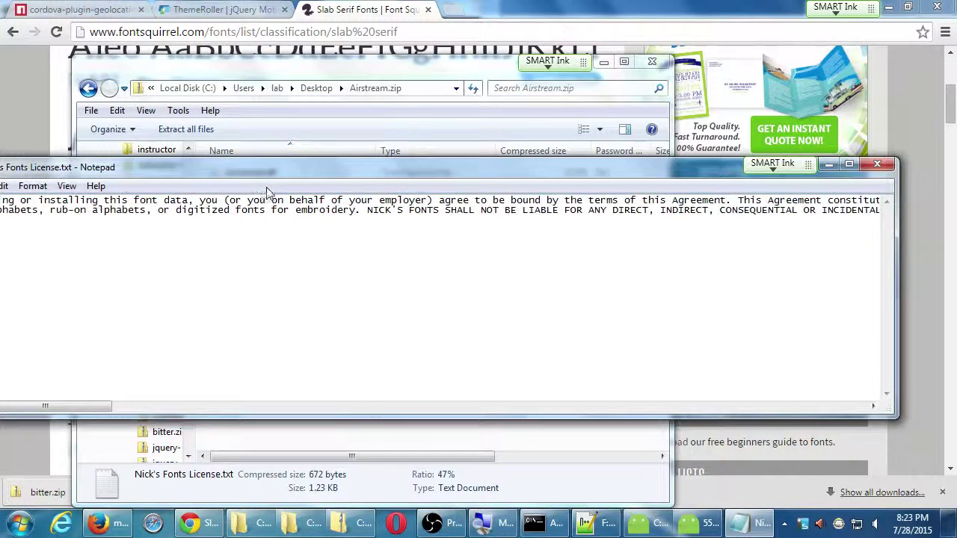
{"action": "left_click", "coordinate": [877, 163]}
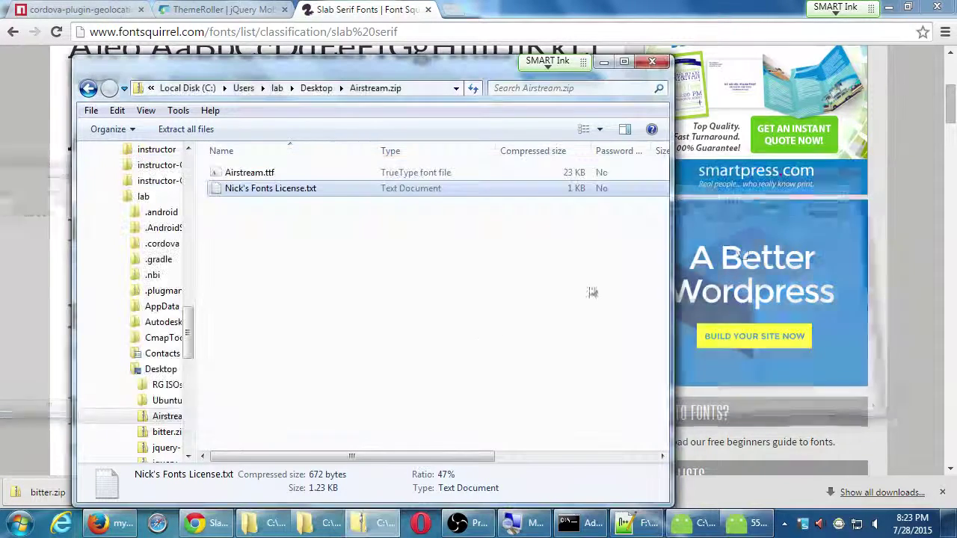
View the SIL Open Font License.txt file inside bitter.zip, close it, and return to the Desktop folder
{"action": "key", "text": "BackSpace"}
{"action": "double_click", "coordinate": [278, 263]}
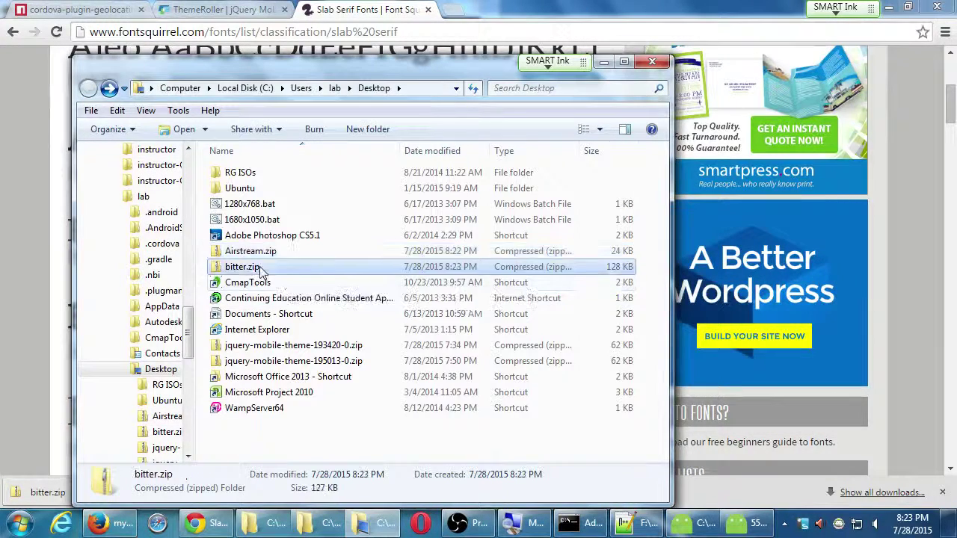
{"action": "double_click", "coordinate": [278, 237]}
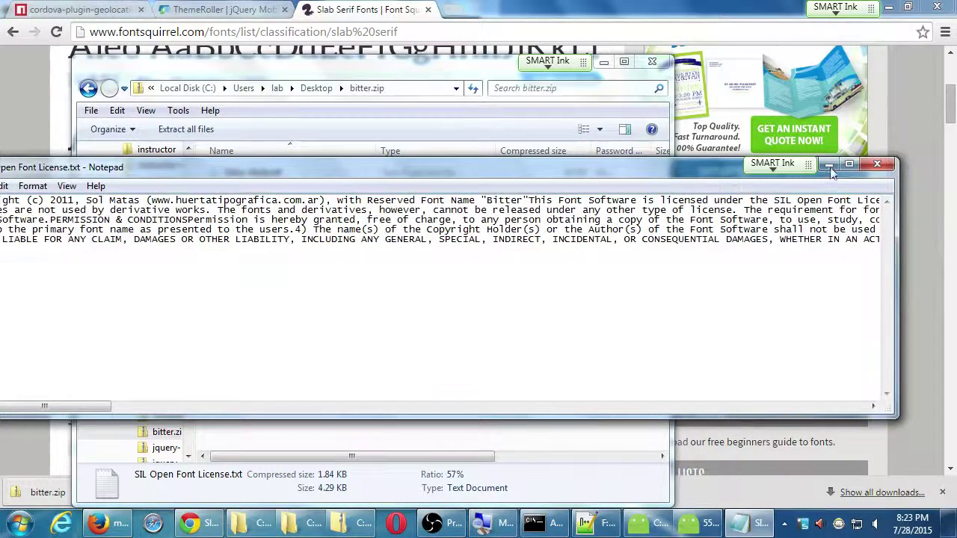
{"action": "left_click", "coordinate": [877, 163]}
{"action": "key", "text": "BackSpace"}
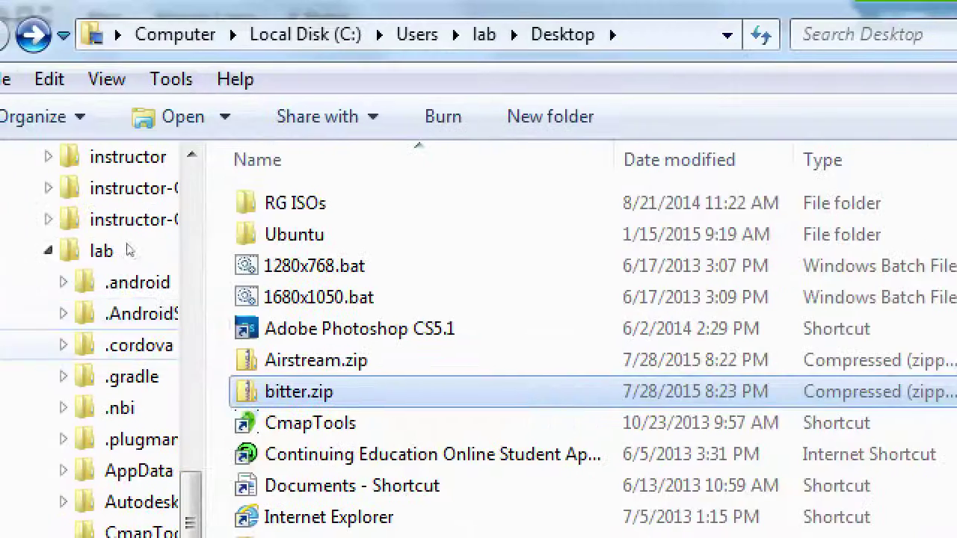
Extract Airstream.zip to C:\Users\lab\Desktop\Airstream with showing the extracted files on completion turned off
{"action": "key", "text": "Up"}
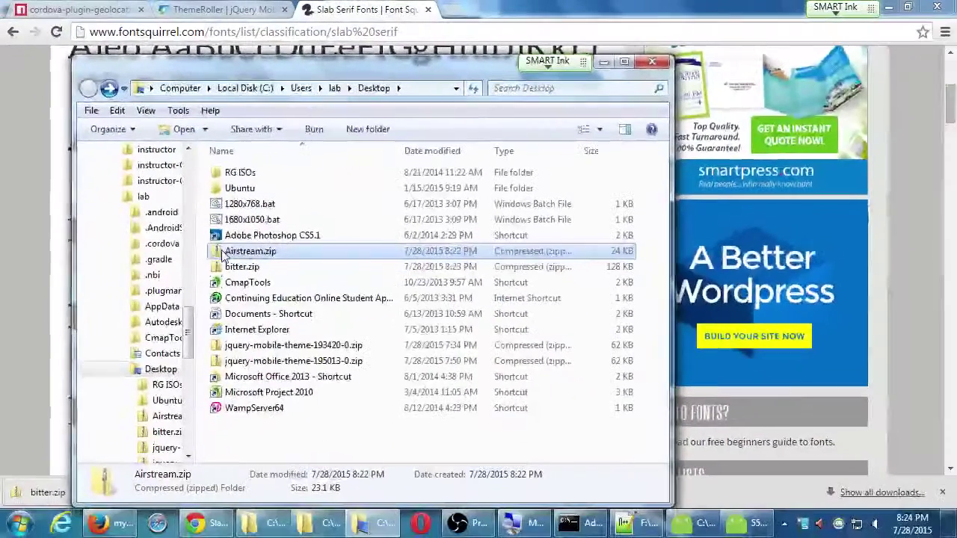
{"action": "left_click_drag", "start_coordinate": [263, 361], "coordinate": [454, 537]}
{"action": "left_click_drag", "start_coordinate": [290, 415], "coordinate": [321, 337]}
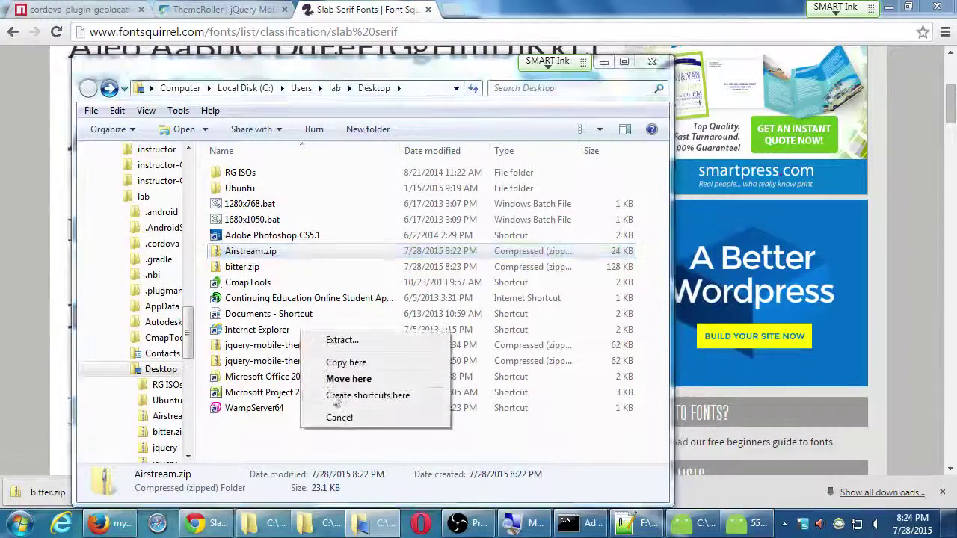
{"action": "left_click", "coordinate": [326, 342]}
{"action": "left_click", "coordinate": [322, 232]}
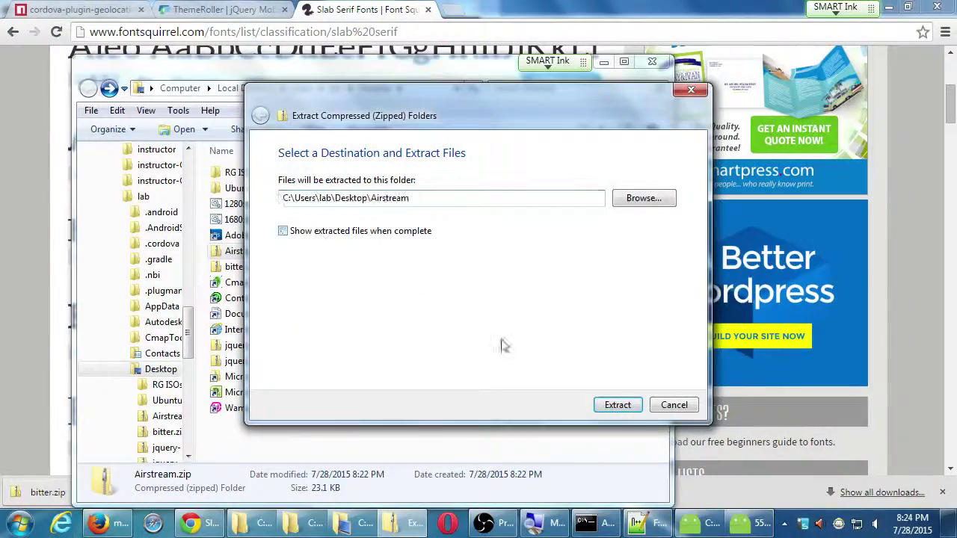
{"action": "left_click", "coordinate": [617, 404]}
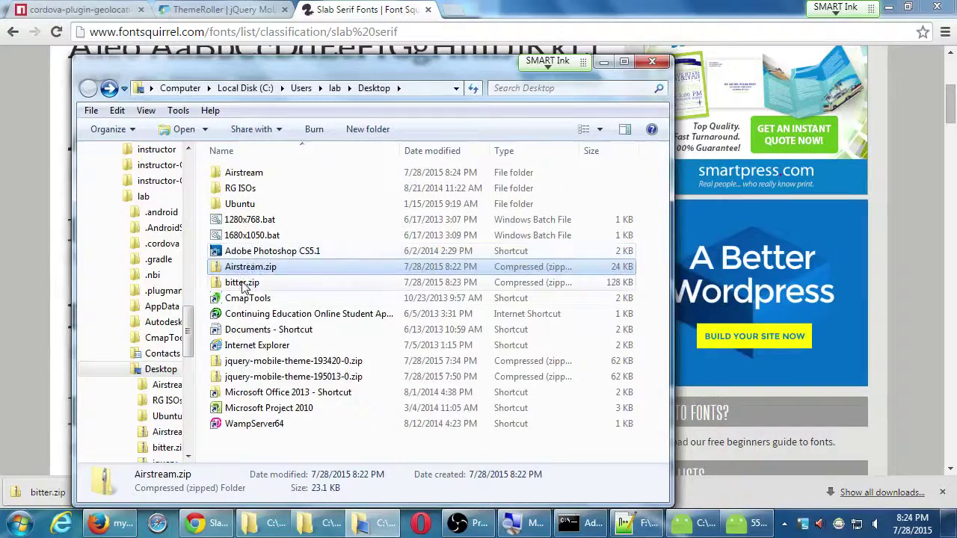
Extract bitter.zip to C:\Users\lab\Desktop\bitter
{"action": "left_click_drag", "start_coordinate": [243, 283], "coordinate": [365, 452]}
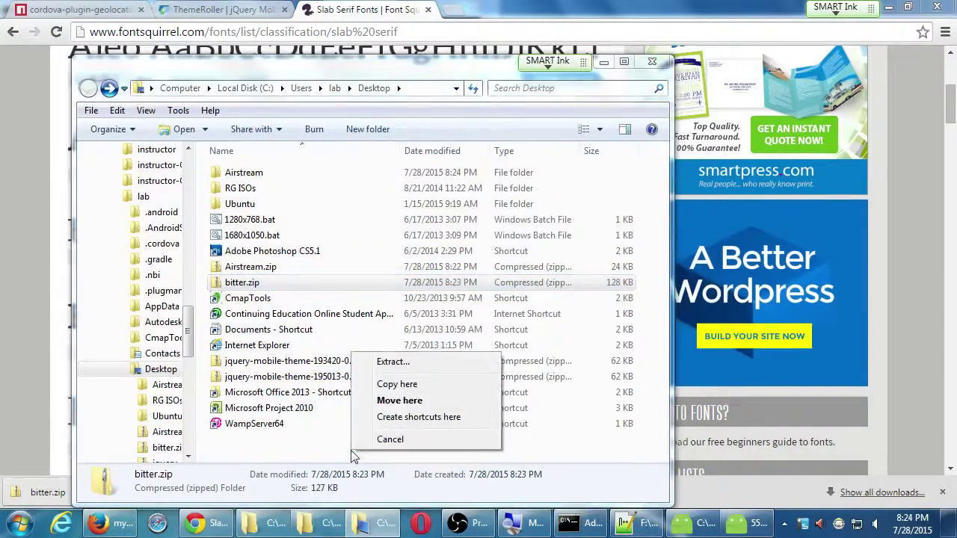
{"action": "left_click", "coordinate": [379, 364]}
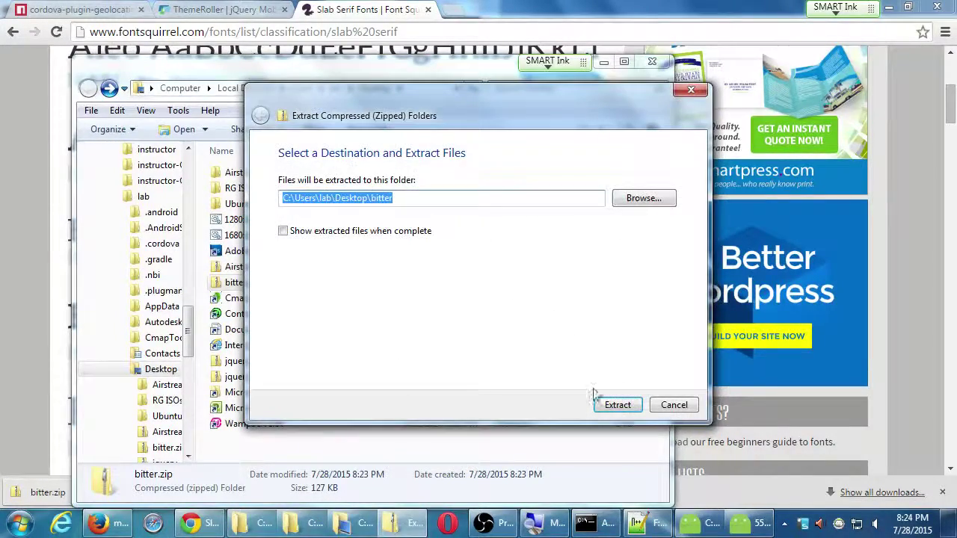
{"action": "left_click", "coordinate": [612, 404]}
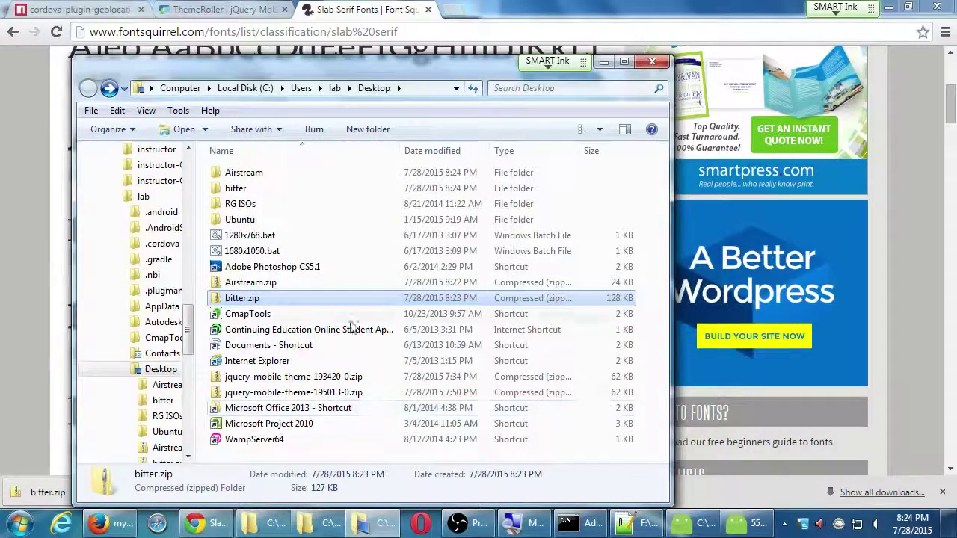
Check the files in the extracted Airstream folder and return to the Desktop folder
{"action": "left_click", "coordinate": [217, 192]}
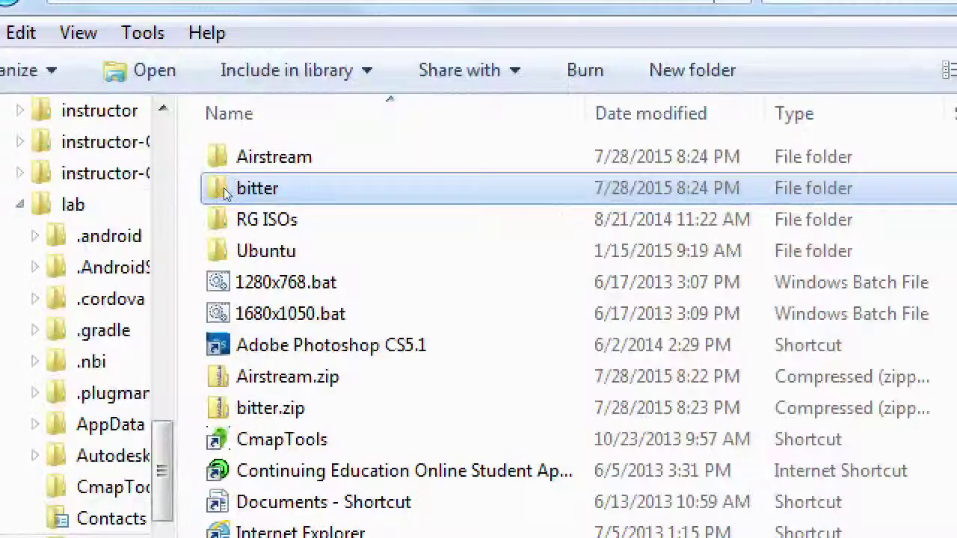
{"action": "mouse_move", "coordinate": [217, 193]}
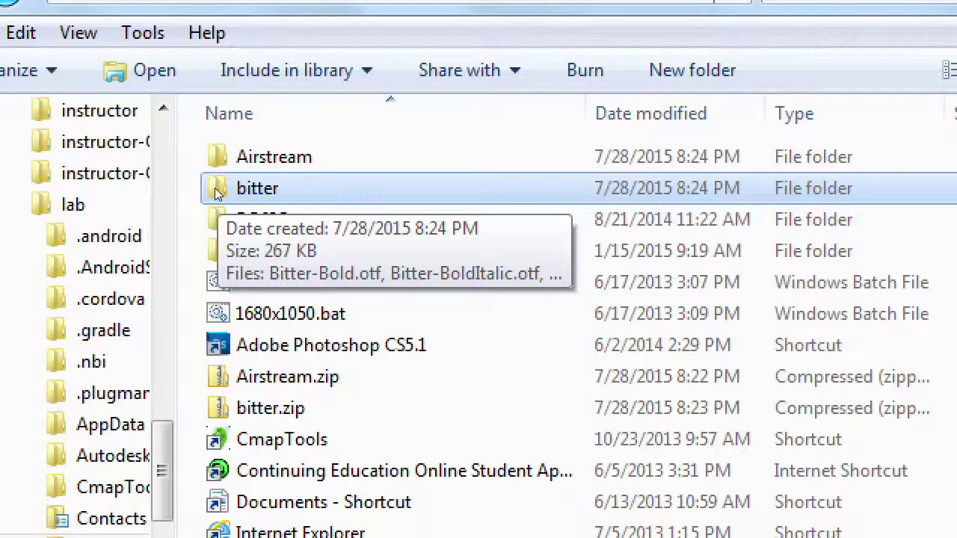
{"action": "double_click", "coordinate": [228, 160]}
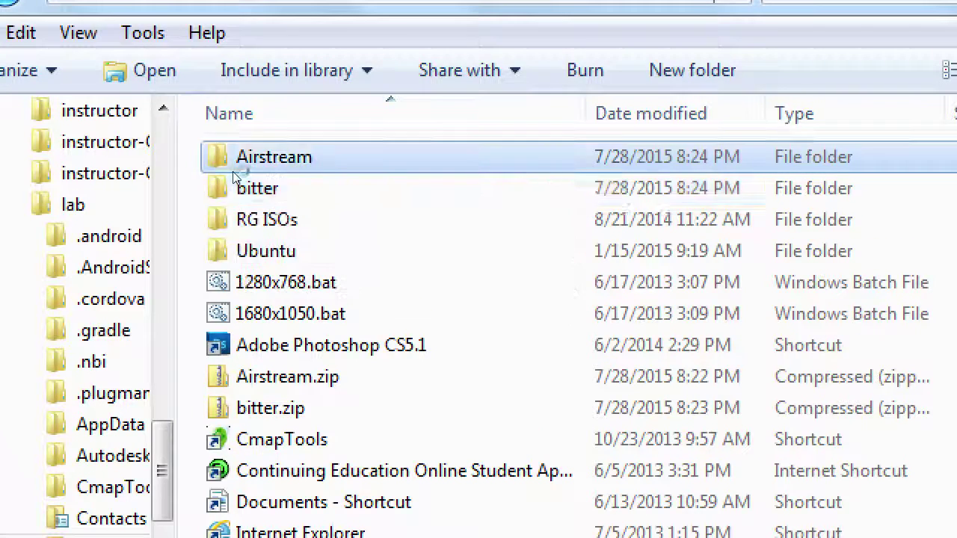
{"action": "key", "text": "Down"}
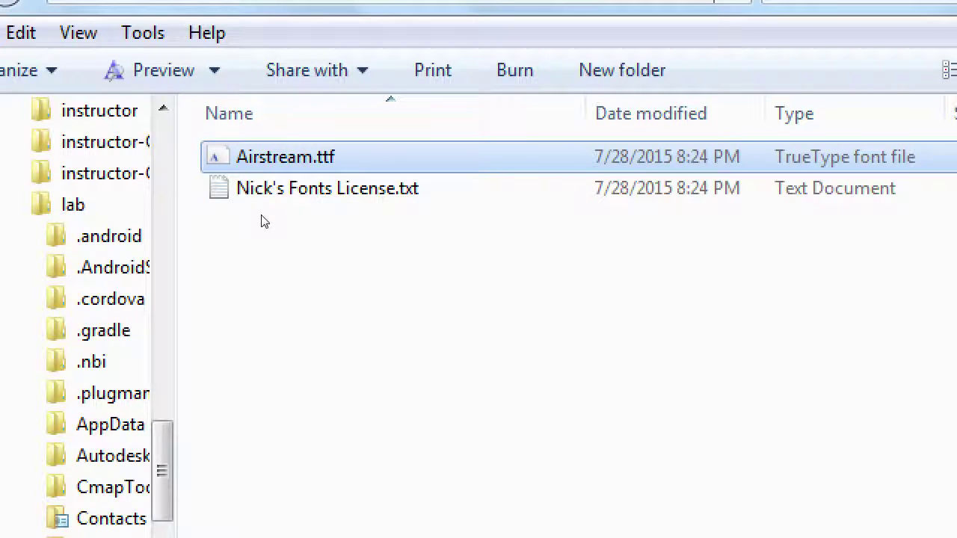
{"action": "key", "text": "Down"}
{"action": "key", "text": "BackSpace"}
Check the font files in the extracted bitter folder and return to the Desktop folder
{"action": "key", "text": "Down"}
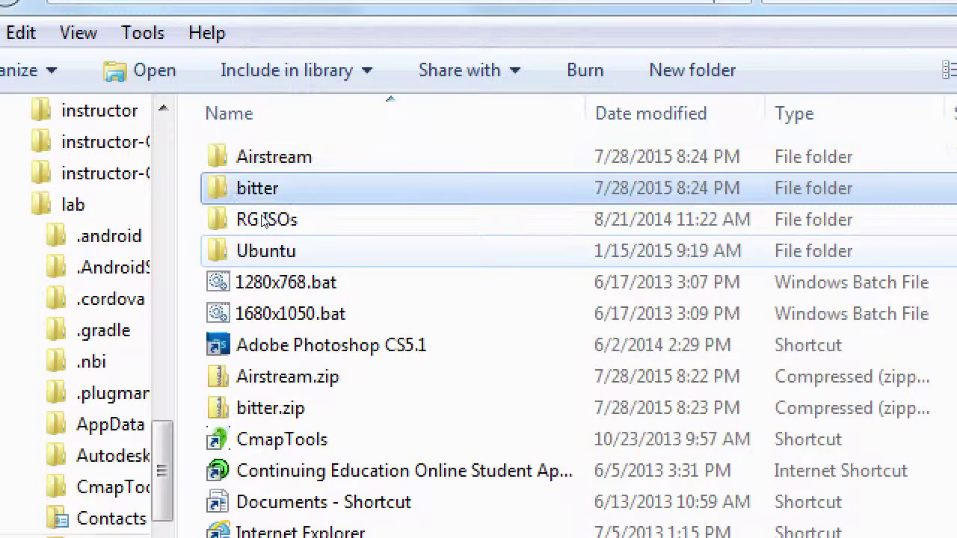
{"action": "key", "text": "Return"}
{"action": "key", "text": "Up"}
{"action": "key", "text": "Up"}
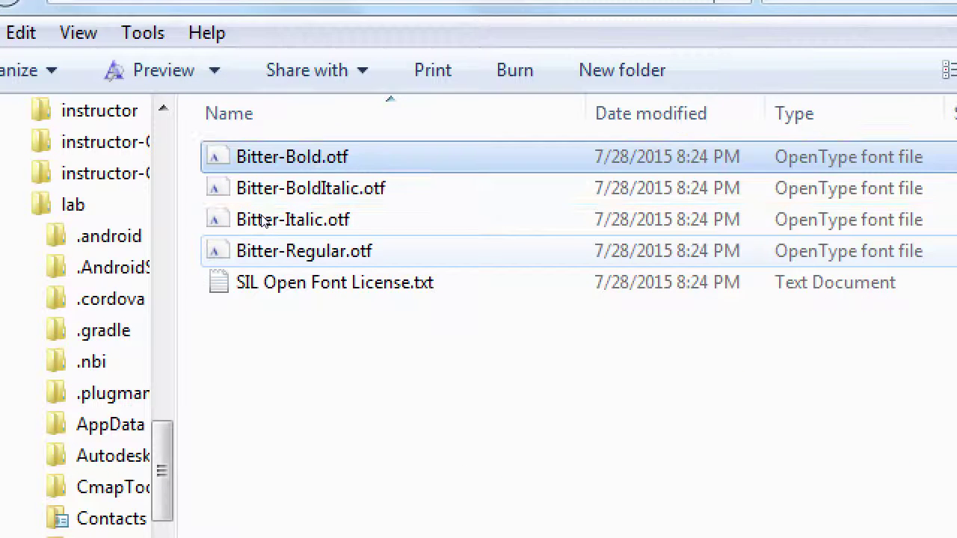
{"action": "key", "text": "Down"}
{"action": "key", "text": "Down"}
{"action": "key", "text": "Down"}
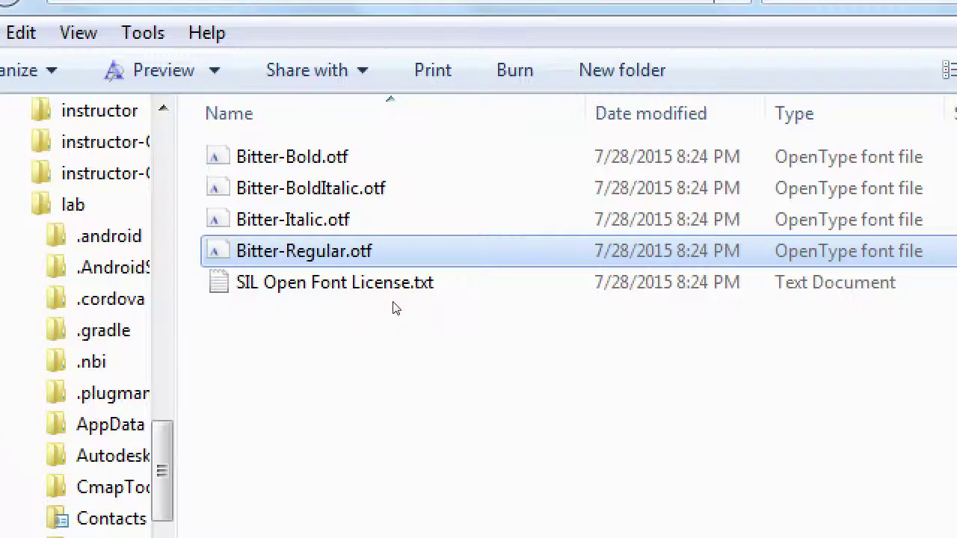
{"action": "key", "text": "BackSpace"}
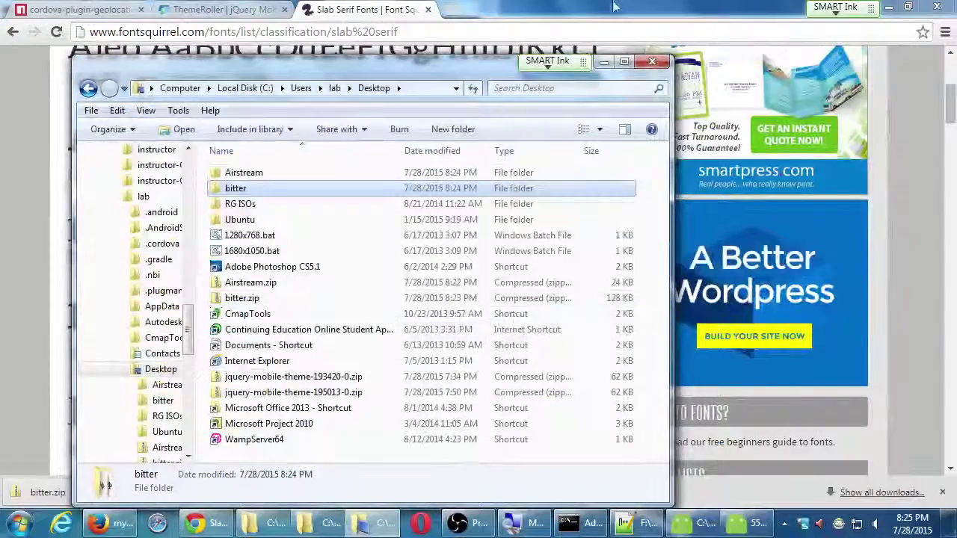
Switch back to Chrome and open Font Squirrel's Webfont Generator page
{"action": "key", "text": "alt+Tab"}
{"action": "scroll", "coordinate": [480, 146], "scroll_direction": "up", "scroll_amount": 1}
{"action": "scroll", "coordinate": [481, 145], "scroll_direction": "up", "scroll_amount": 3}
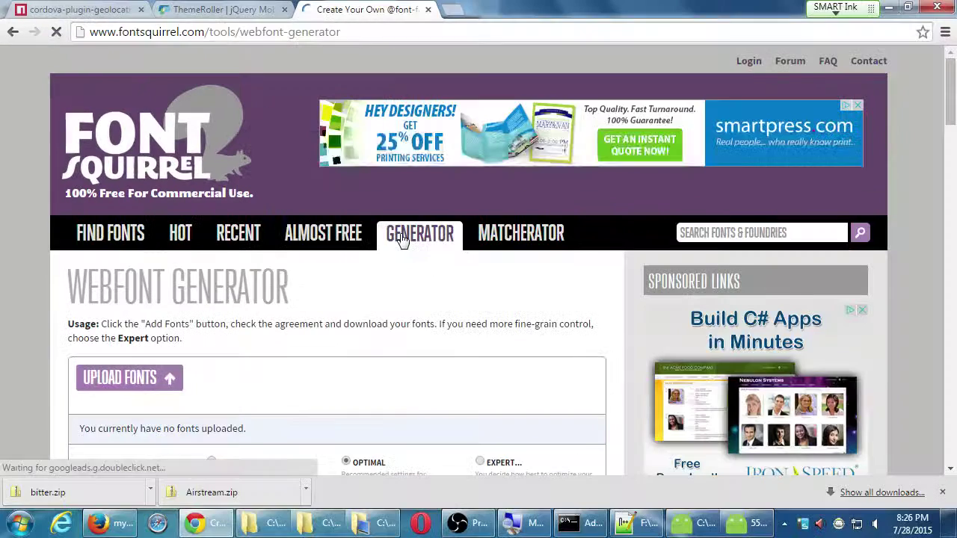
Start uploading fonts in the Webfont Generator and browse to the folder C:\Users\lab\Desktop
{"action": "scroll", "coordinate": [396, 310], "scroll_direction": "down", "scroll_amount": 2}
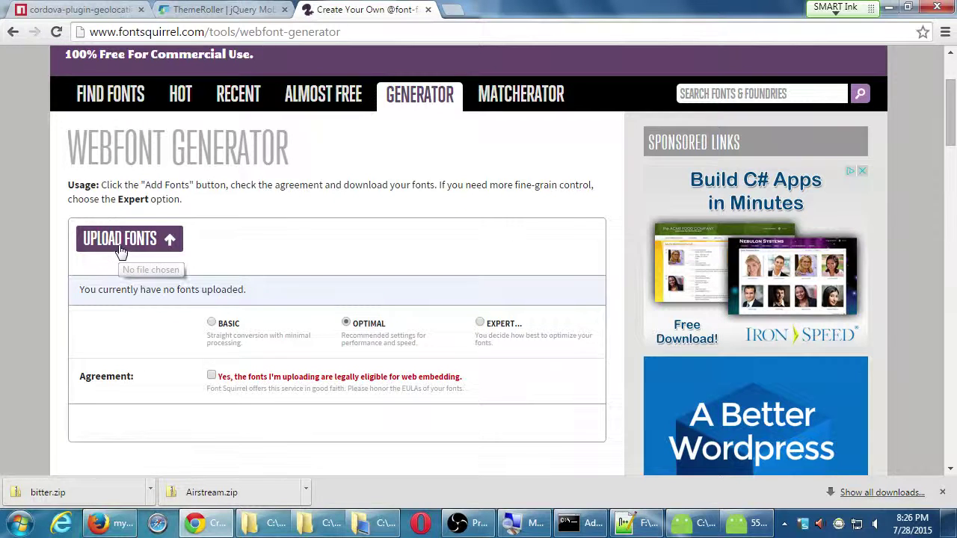
{"action": "left_click", "coordinate": [121, 250]}
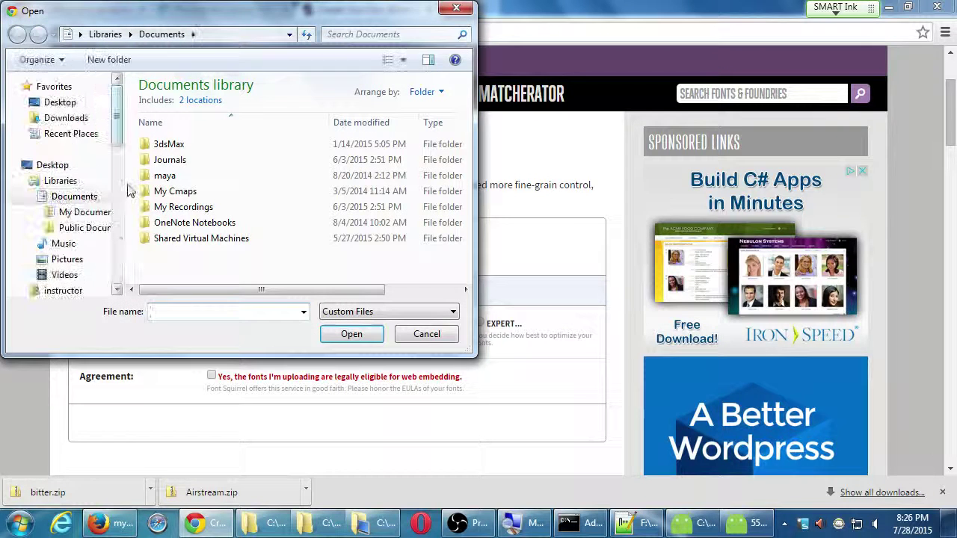
{"action": "left_click", "coordinate": [75, 105]}
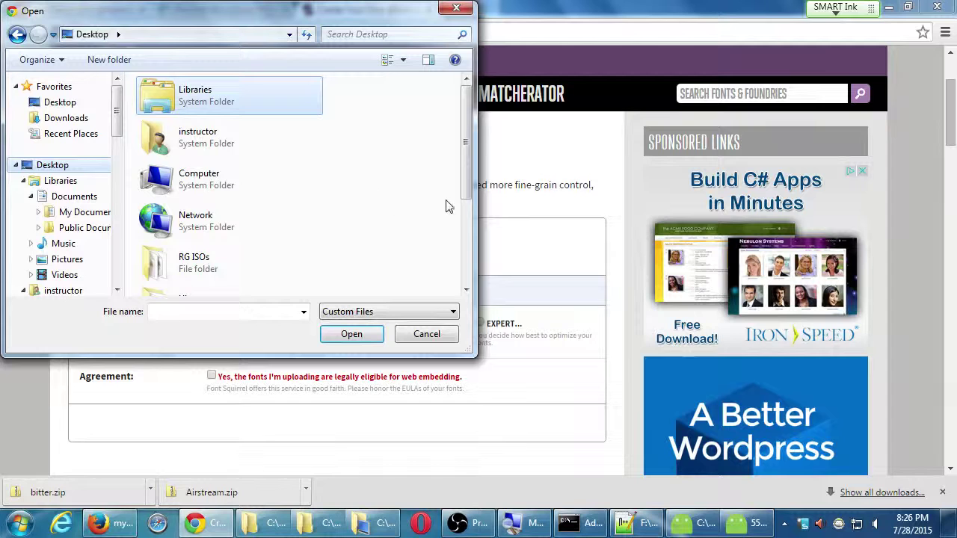
{"action": "left_click", "coordinate": [466, 225]}
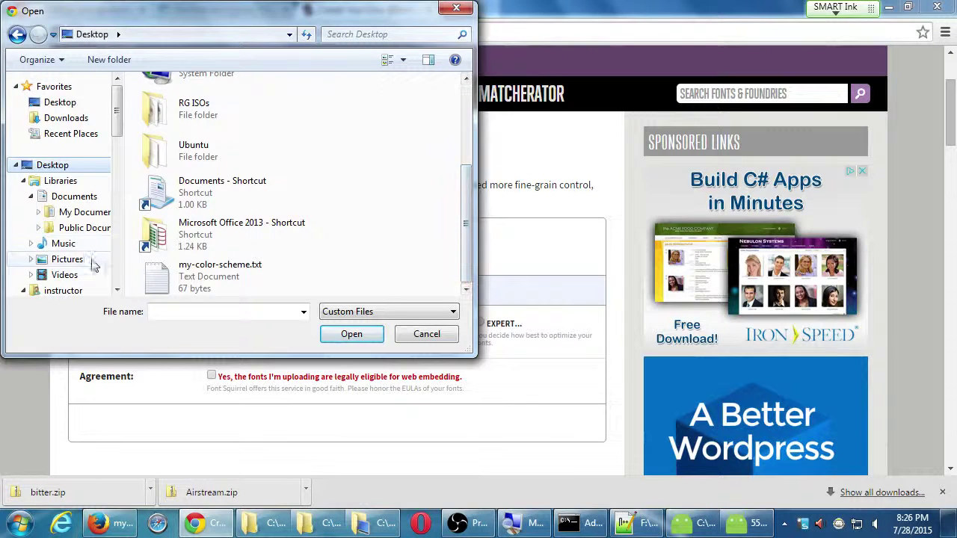
{"action": "scroll", "coordinate": [116, 270], "scroll_direction": "down", "scroll_amount": 12}
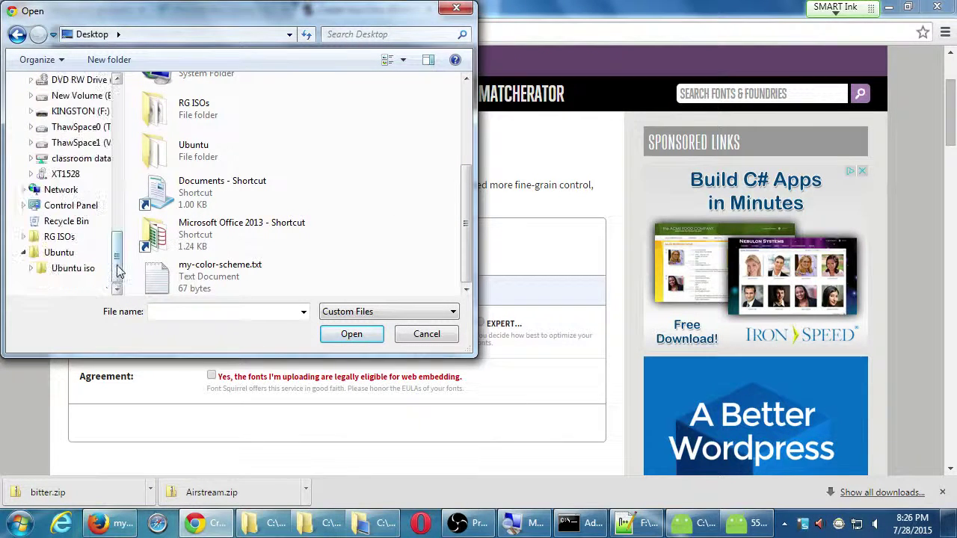
{"action": "scroll", "coordinate": [123, 239], "scroll_direction": "up", "scroll_amount": 4}
{"action": "left_click", "coordinate": [90, 252]}
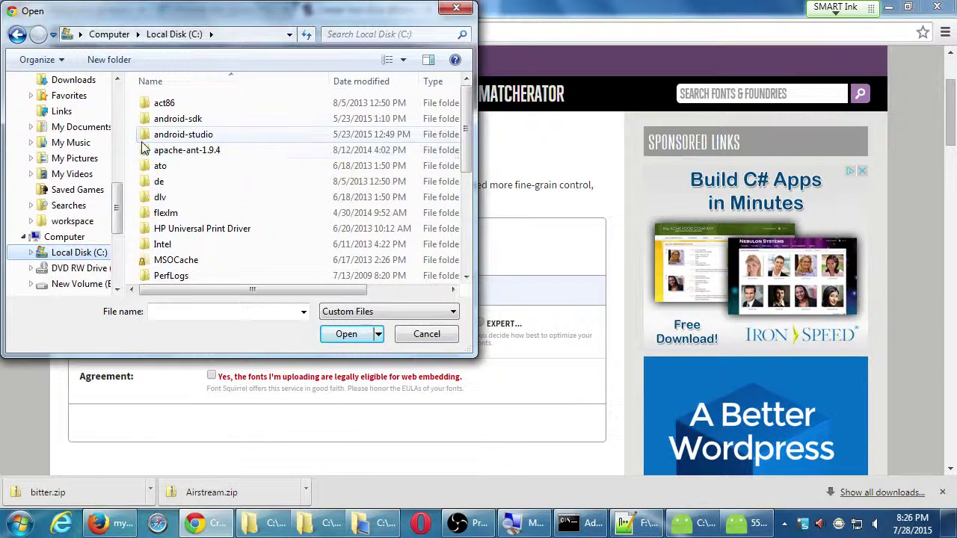
{"action": "scroll", "coordinate": [145, 153], "scroll_direction": "down", "scroll_amount": 4}
{"action": "double_click", "coordinate": [149, 166]}
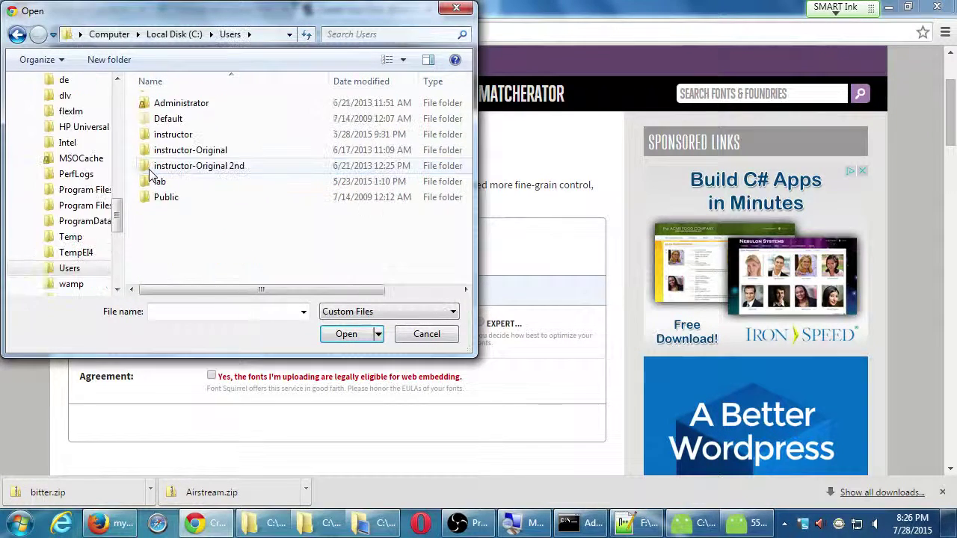
{"action": "double_click", "coordinate": [147, 186]}
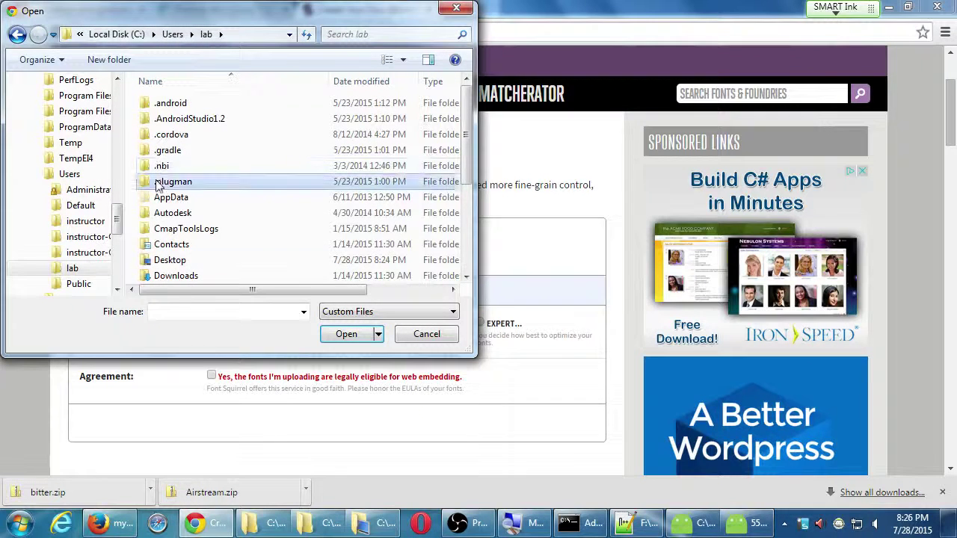
{"action": "double_click", "coordinate": [159, 261]}
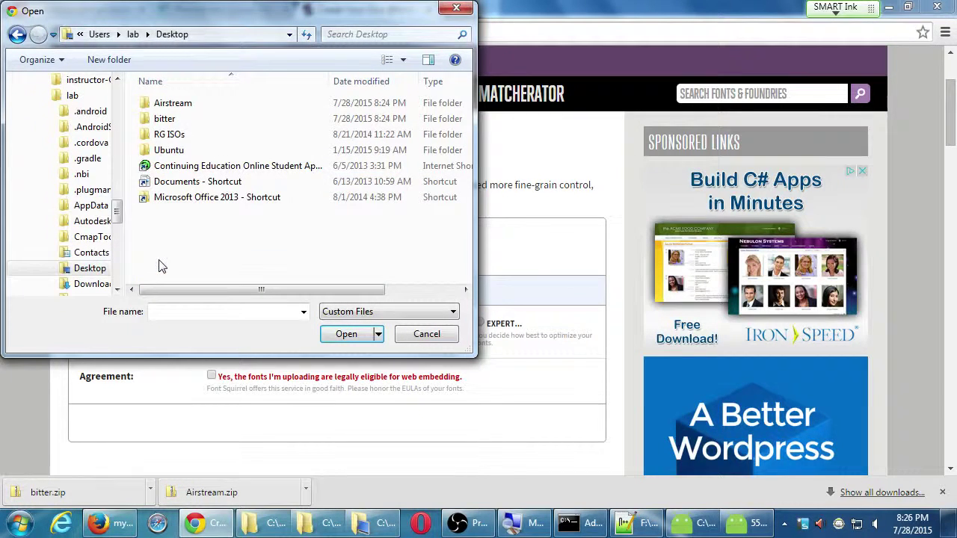
Look at the font files in the Airstream and bitter folders, selecting several Bitter styles together and clearing the selection
{"action": "double_click", "coordinate": [162, 109]}
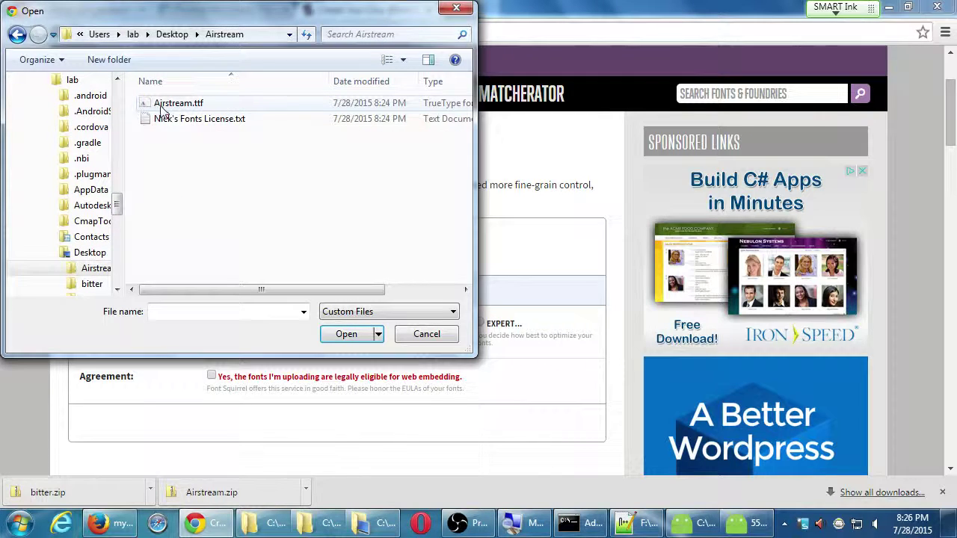
{"action": "key", "text": "BackSpace"}
{"action": "double_click", "coordinate": [164, 119]}
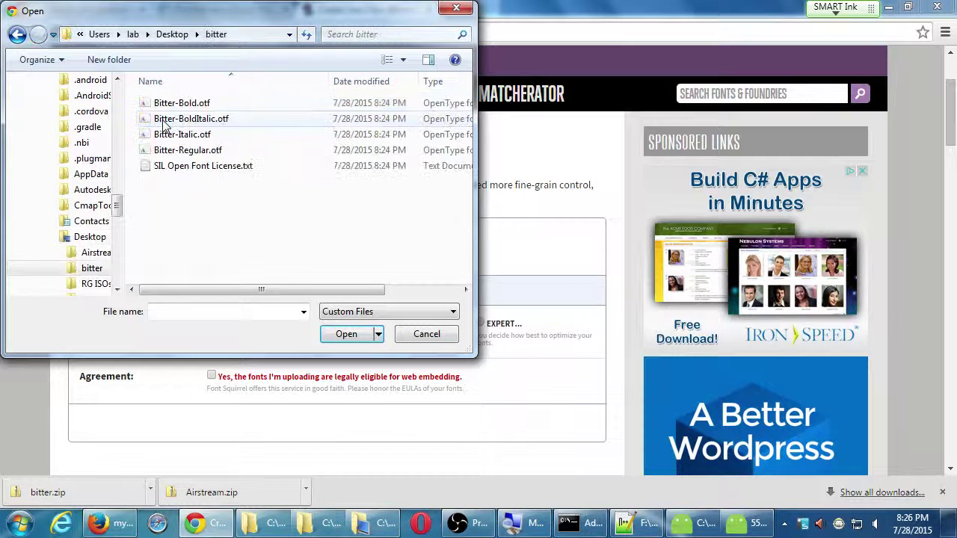
{"action": "left_click", "coordinate": [181, 103]}
{"action": "left_click", "coordinate": [181, 135], "text": "shift"}
{"action": "left_click", "coordinate": [209, 209]}
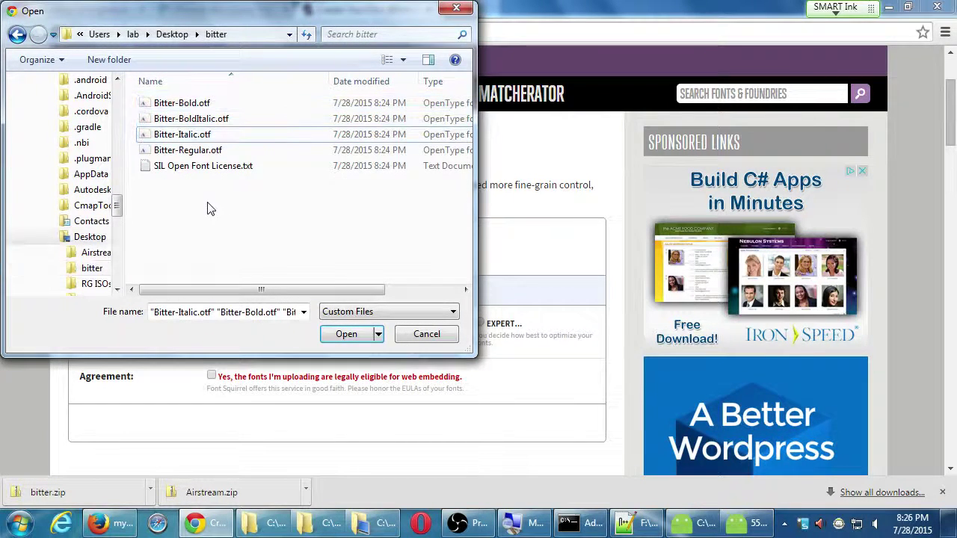
Try to upload Airstream.ttf from the Airstream folder, and retry with the same file
{"action": "key", "text": "BackSpace"}
{"action": "double_click", "coordinate": [181, 106]}
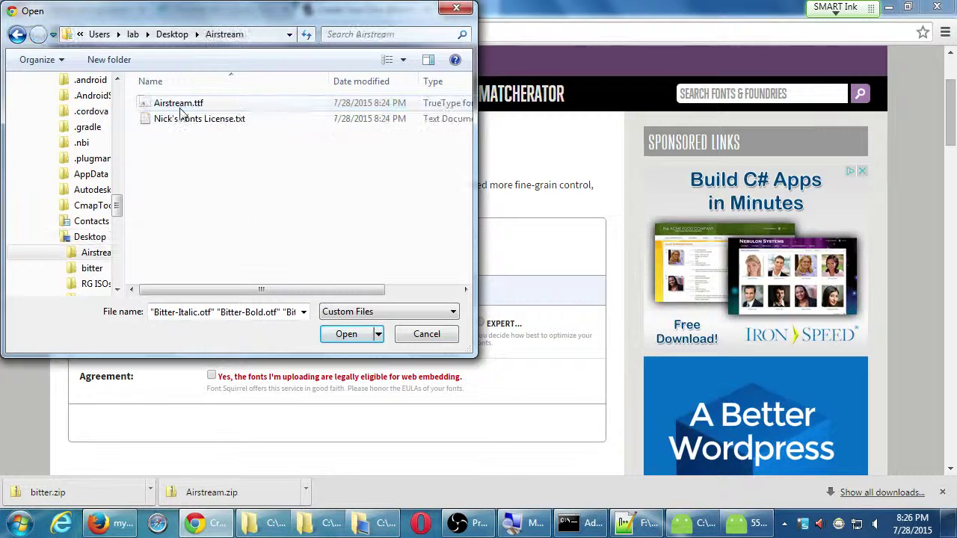
{"action": "left_click", "coordinate": [179, 104]}
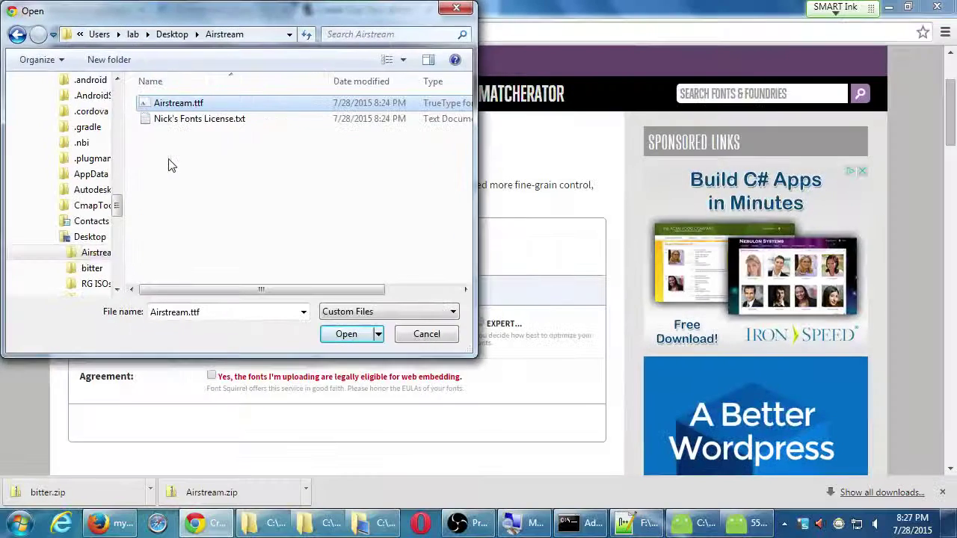
{"action": "left_click", "coordinate": [372, 335]}
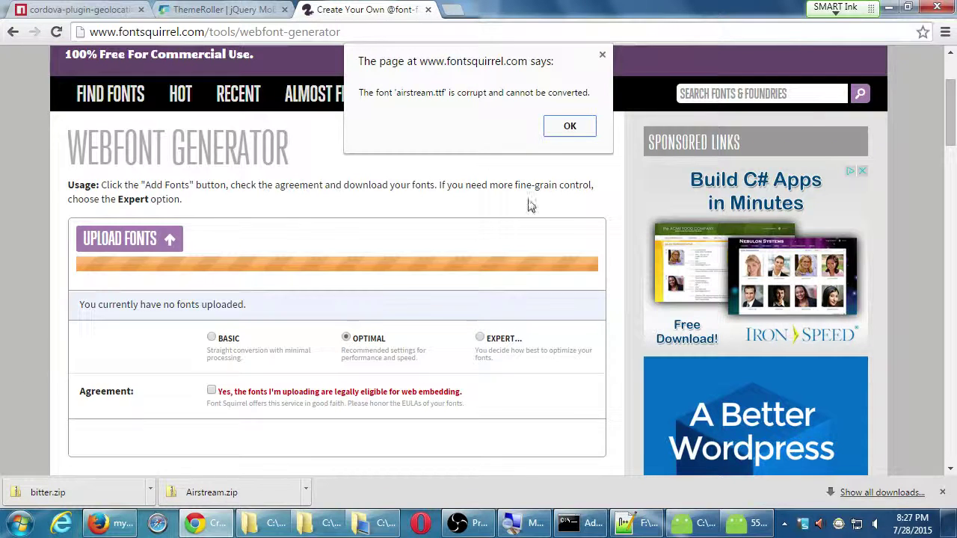
{"action": "left_click", "coordinate": [561, 128]}
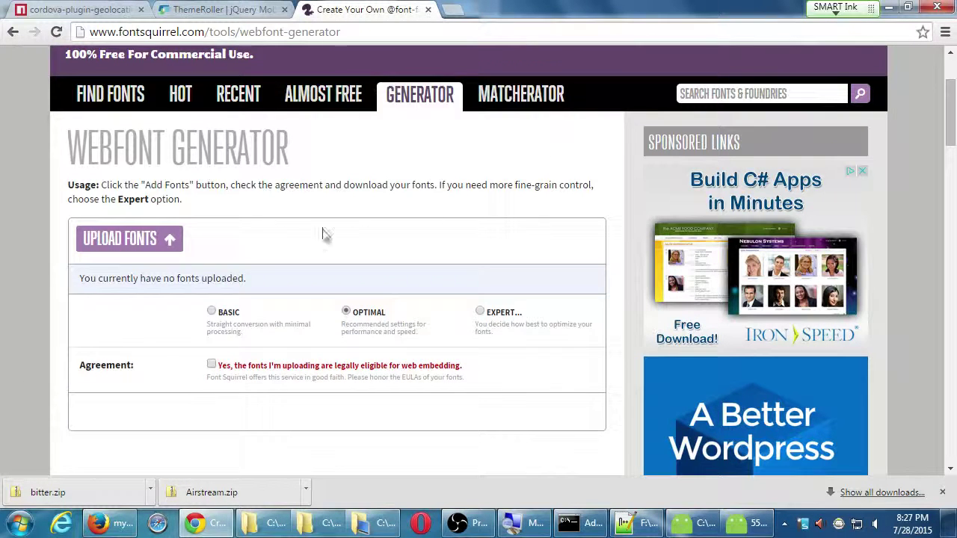
{"action": "left_click", "coordinate": [160, 244]}
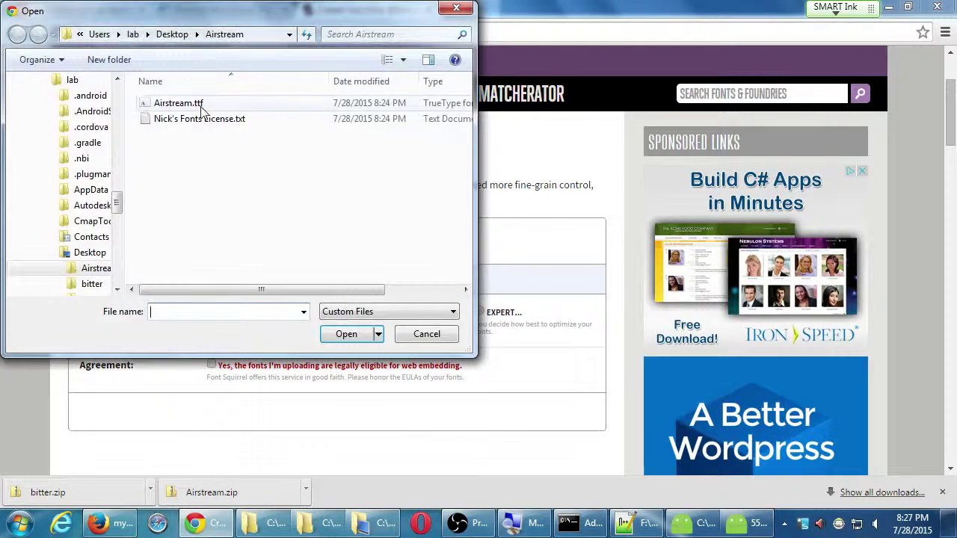
{"action": "double_click", "coordinate": [200, 105]}
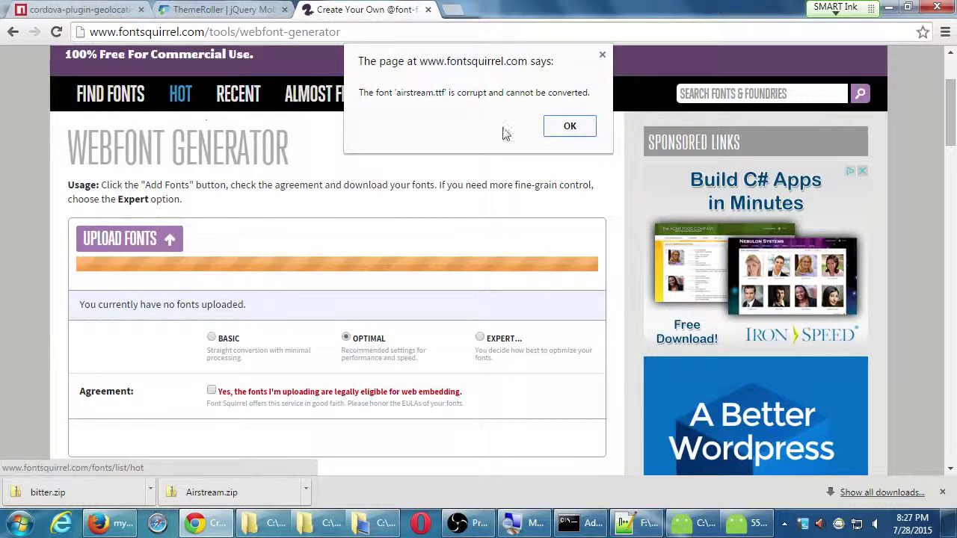
{"action": "left_click", "coordinate": [562, 128]}
Upload Bitter-Regular.otf and Bitter-Bold.otf from the bitter folder, and remove both fonts from the upload list
{"action": "left_click", "coordinate": [160, 237]}
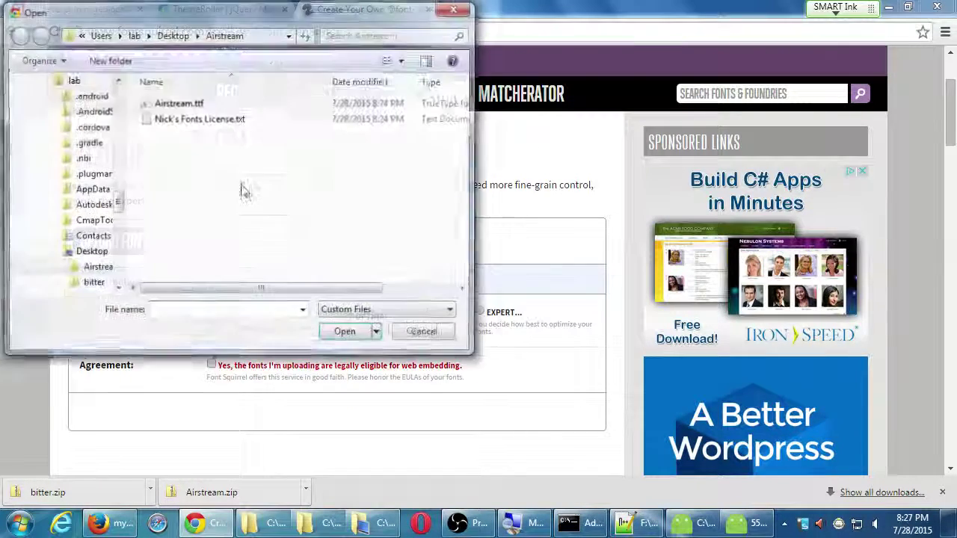
{"action": "left_click", "coordinate": [171, 34]}
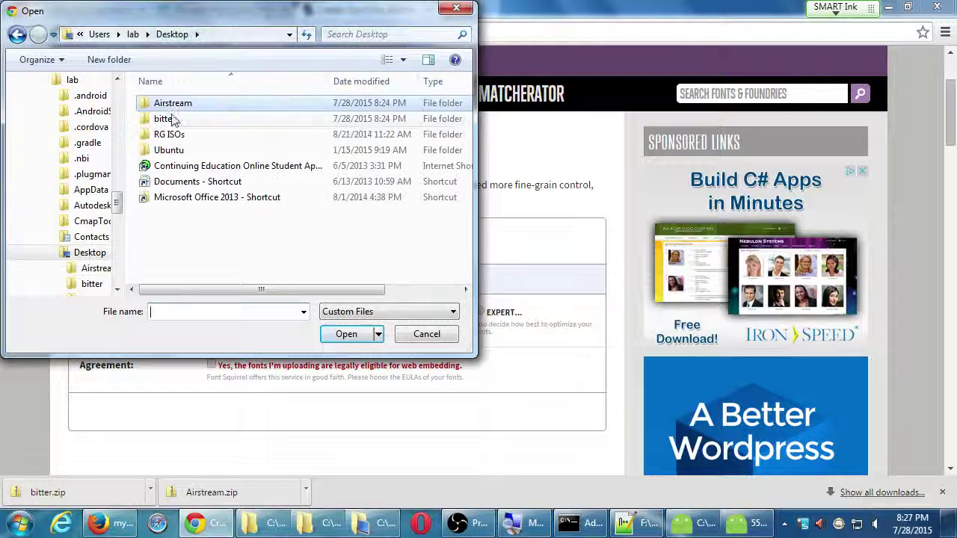
{"action": "double_click", "coordinate": [161, 120]}
{"action": "double_click", "coordinate": [164, 151]}
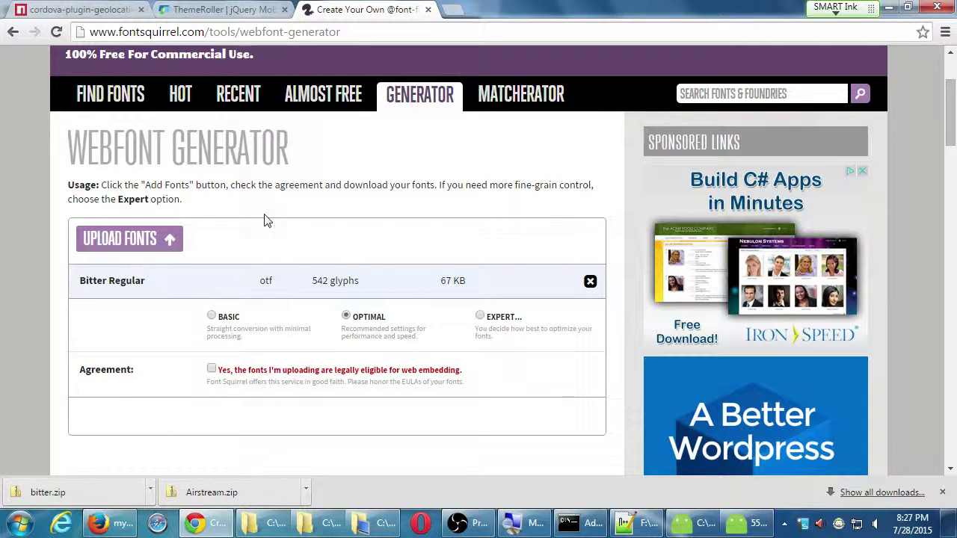
{"action": "left_click", "coordinate": [172, 239]}
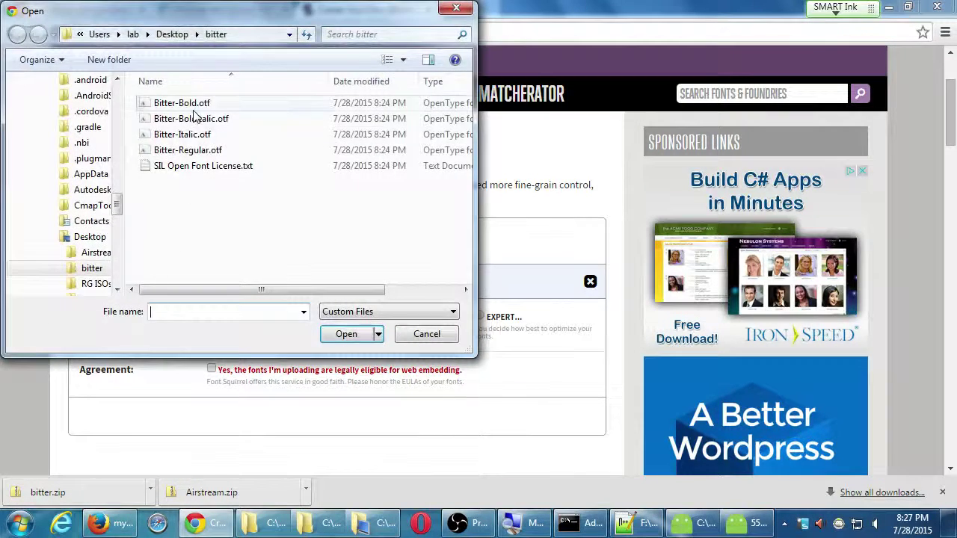
{"action": "double_click", "coordinate": [194, 118]}
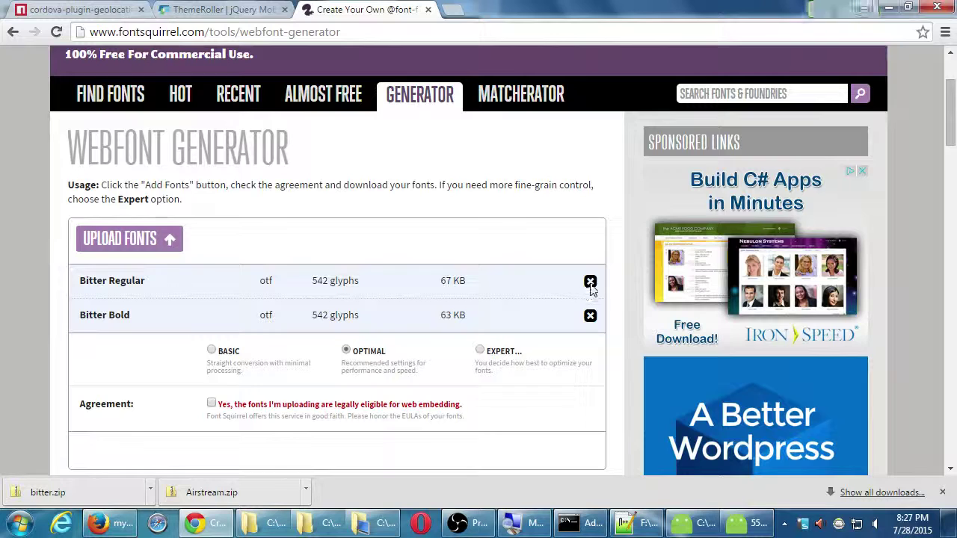
{"action": "left_click", "coordinate": [591, 284]}
{"action": "left_click", "coordinate": [590, 284]}
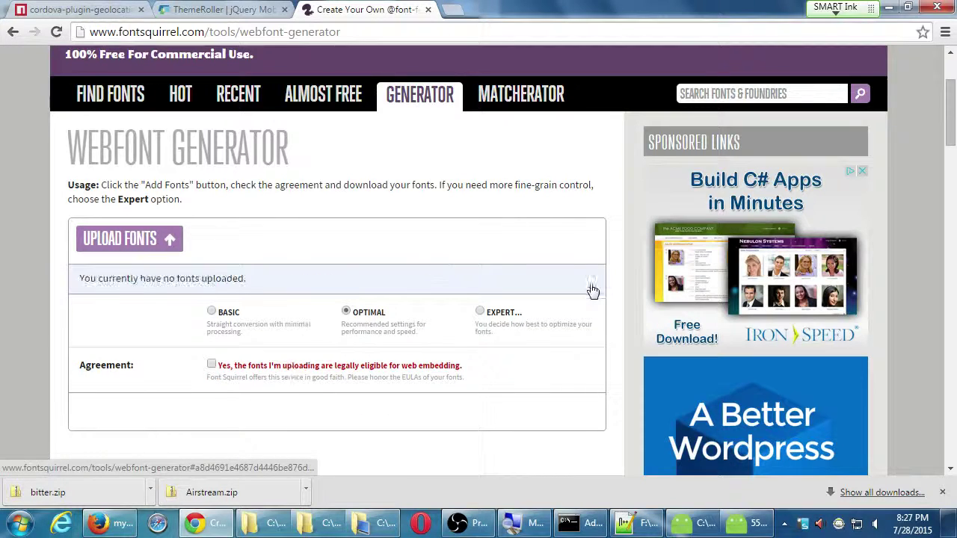
Open the downloaded Airstream.zip and copy Airstream.ttf from it directly to the Desktop
{"action": "left_click", "coordinate": [265, 493]}
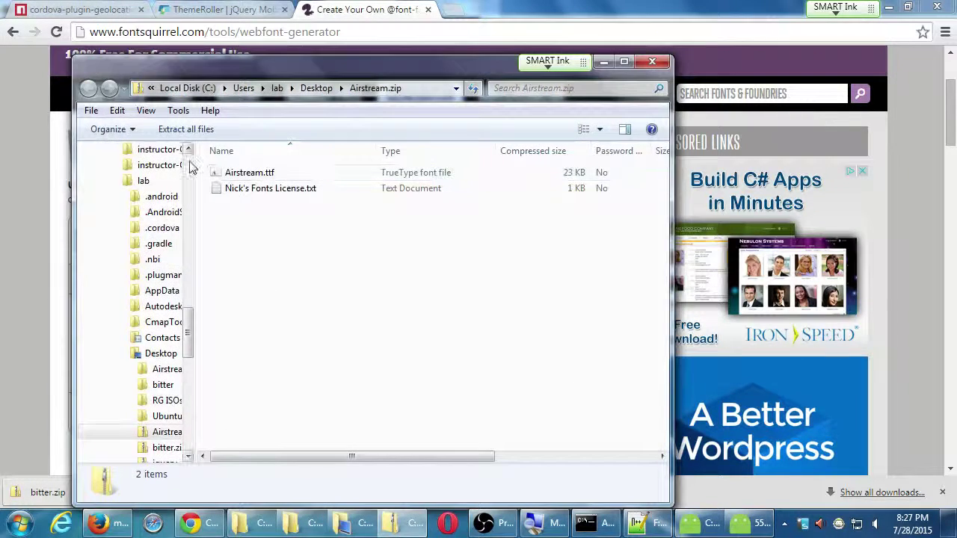
{"action": "scroll", "coordinate": [190, 167], "scroll_direction": "up", "scroll_amount": 10}
{"action": "left_click", "coordinate": [220, 175]}
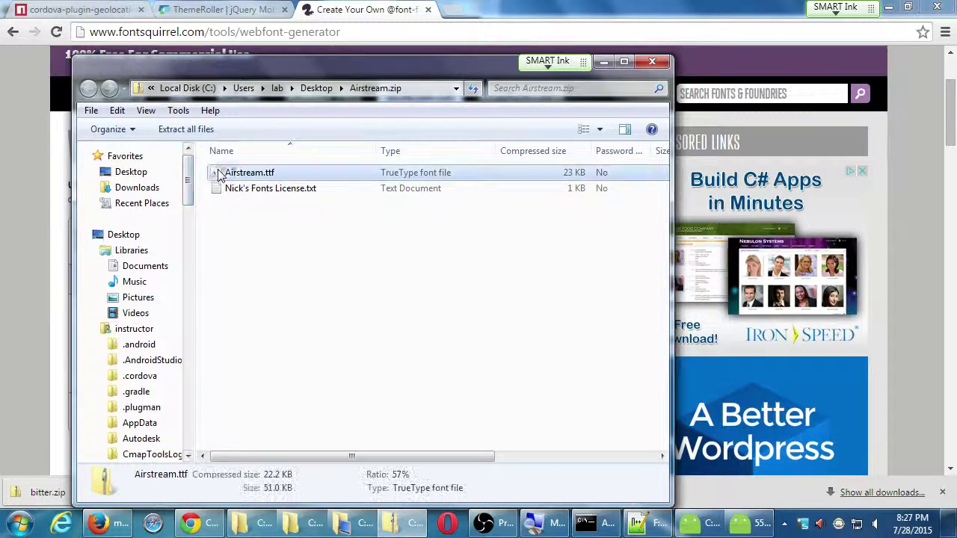
{"action": "left_click_drag", "start_coordinate": [219, 174], "coordinate": [131, 172]}
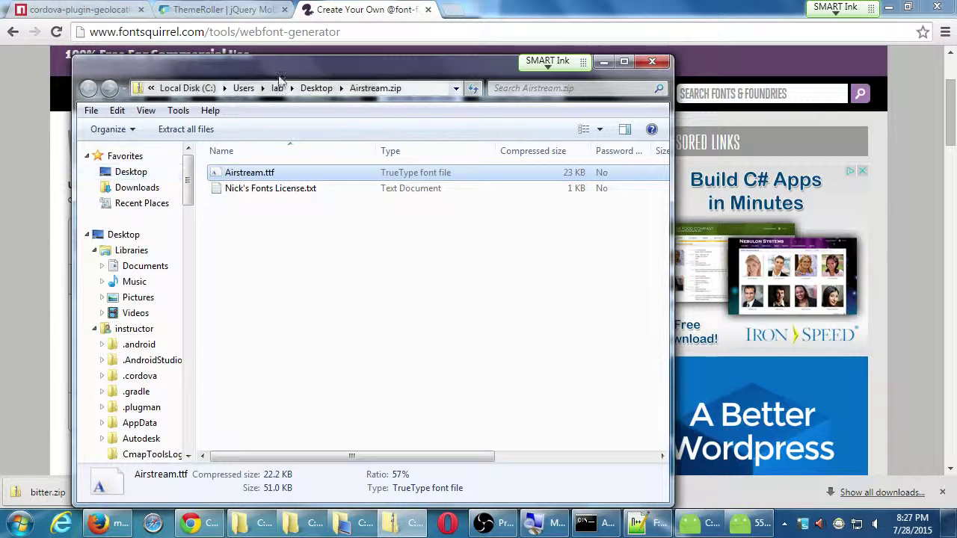
Try to upload the Desktop copy of Airstream.ttf to the Webfont Generator
{"action": "left_click", "coordinate": [351, 9]}
{"action": "left_click", "coordinate": [158, 238]}
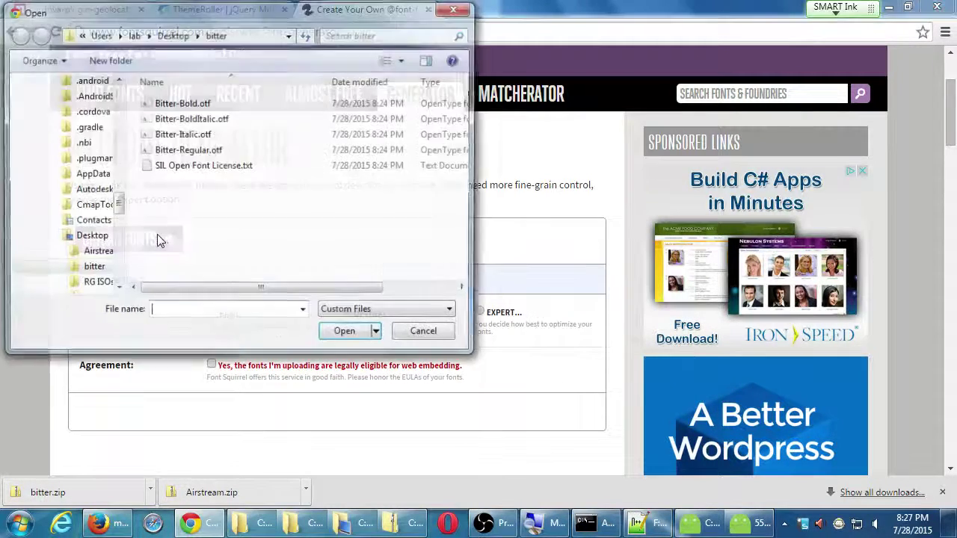
{"action": "left_click_drag", "start_coordinate": [118, 202], "coordinate": [121, 90]}
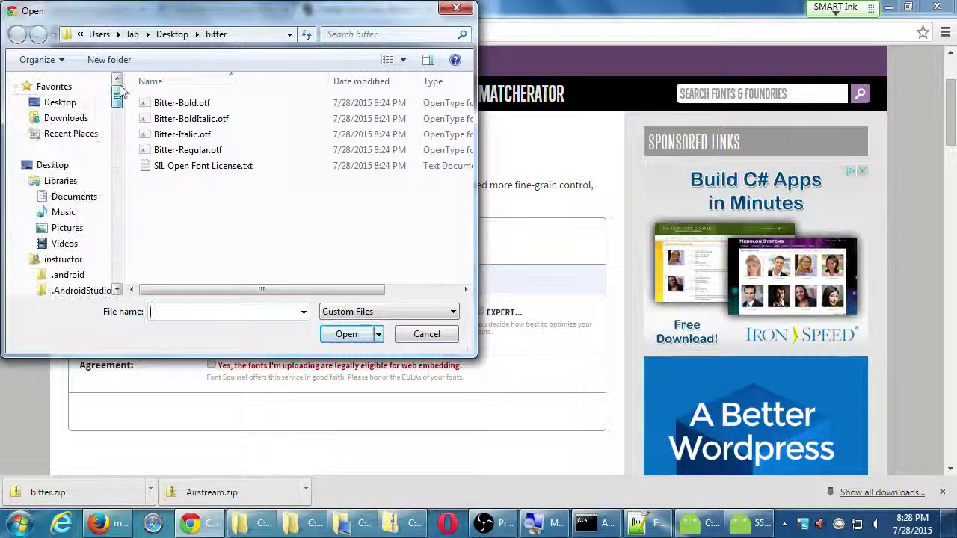
{"action": "left_click", "coordinate": [61, 102]}
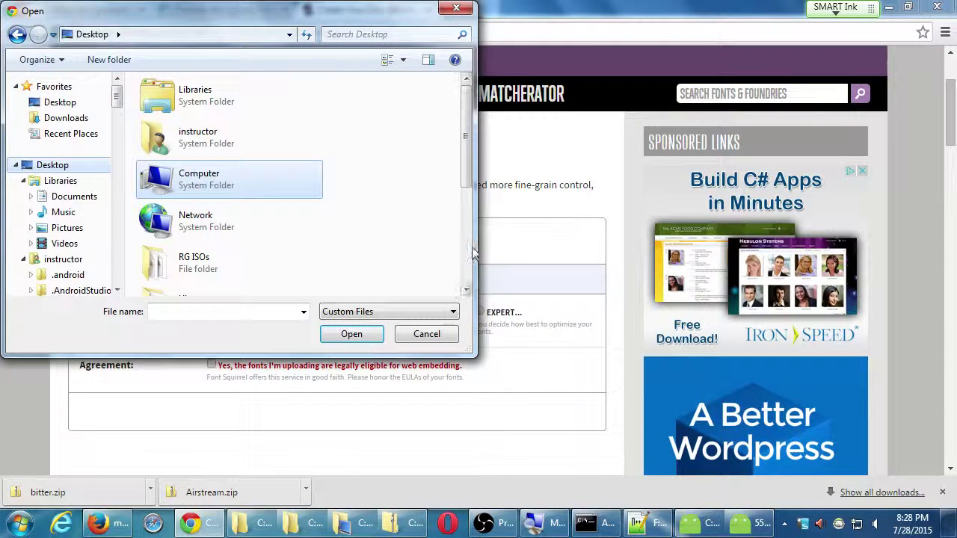
{"action": "left_click_drag", "start_coordinate": [471, 254], "coordinate": [941, 257]}
{"action": "double_click", "coordinate": [569, 139]}
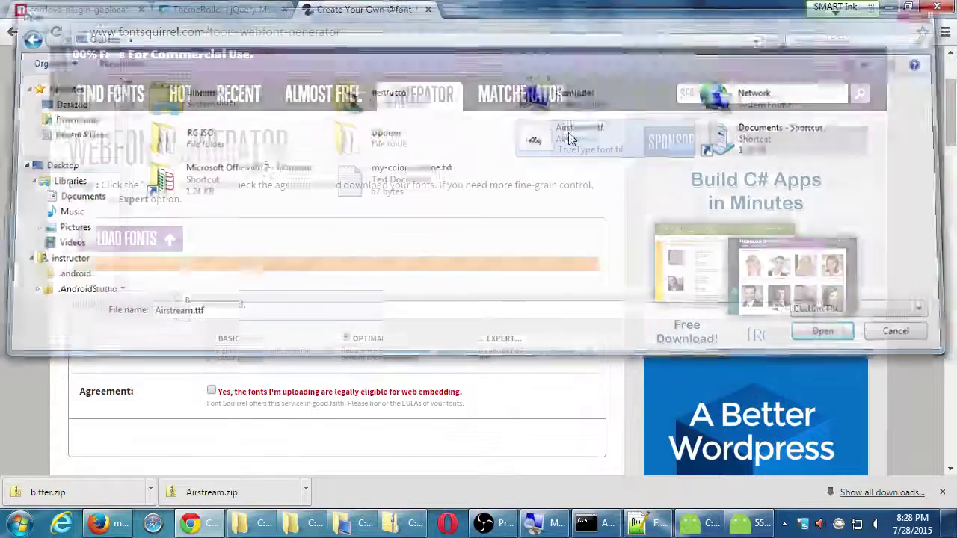
{"action": "left_click", "coordinate": [572, 136]}
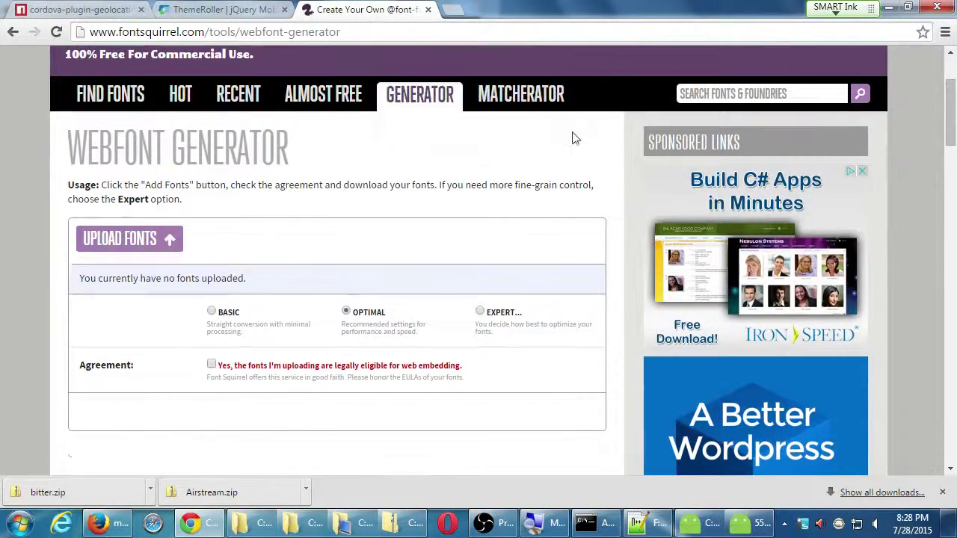
Go to Font Squirrel's list of commercial free fonts and download the 20 db font as OTF
{"action": "left_click", "coordinate": [113, 89]}
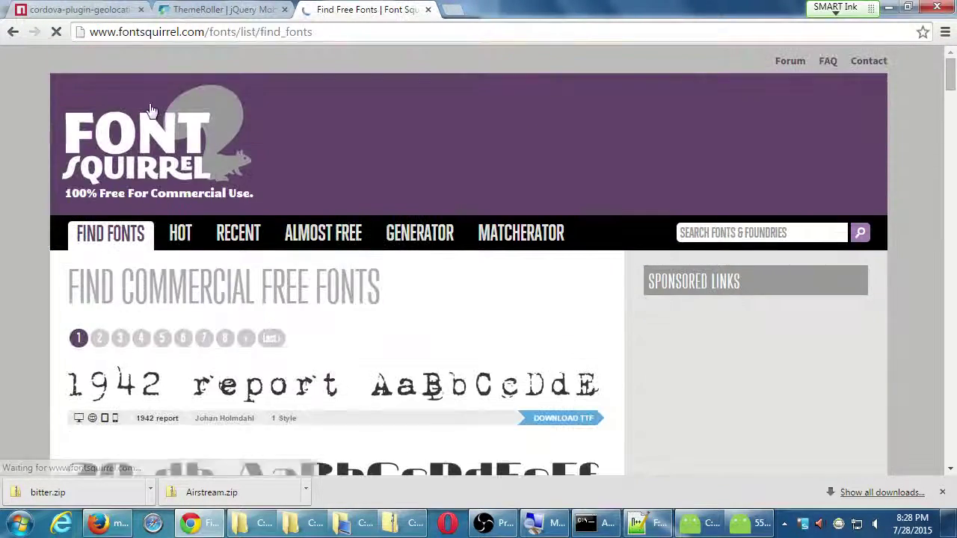
{"action": "scroll", "coordinate": [254, 233], "scroll_direction": "down", "scroll_amount": 3}
{"action": "left_click", "coordinate": [256, 235]}
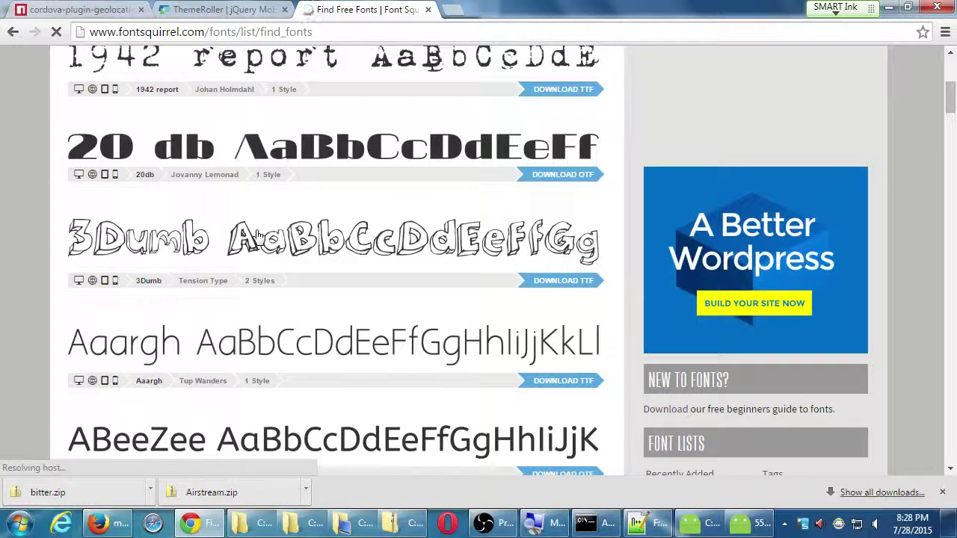
{"action": "left_click", "coordinate": [543, 178]}
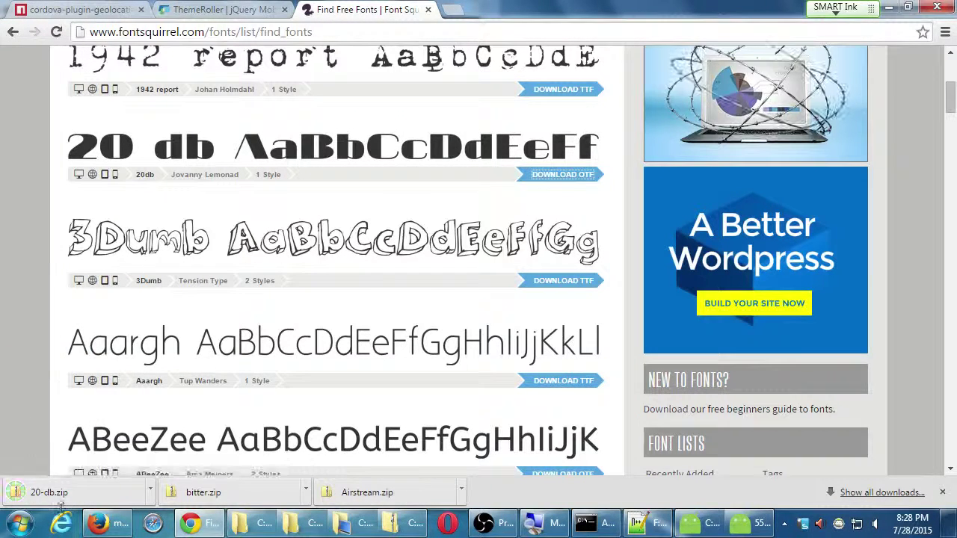
Open the downloaded 20-db.zip and copy 20db.otf from it to the Desktop
{"action": "left_click", "coordinate": [71, 493]}
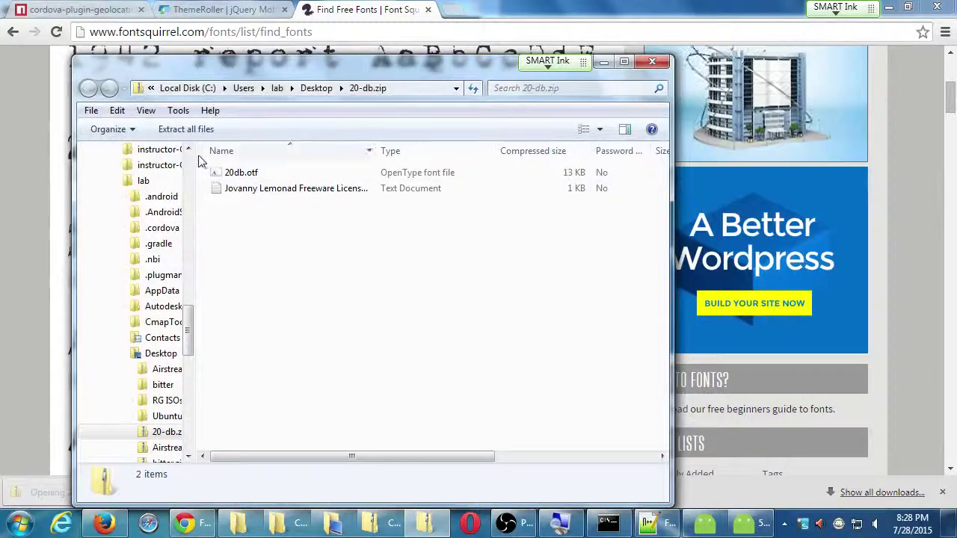
{"action": "scroll", "coordinate": [191, 155], "scroll_direction": "up", "scroll_amount": 5}
{"action": "scroll", "coordinate": [190, 155], "scroll_direction": "up", "scroll_amount": 5}
{"action": "left_click_drag", "start_coordinate": [238, 172], "coordinate": [137, 177]}
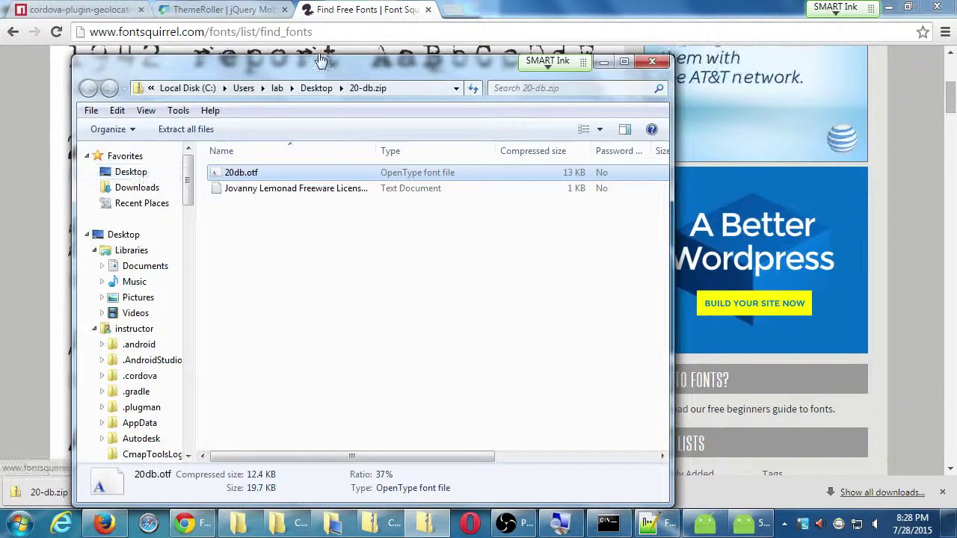
Go back to Font Squirrel's Webfont Generator and upload 20db.otf from the Desktop
{"action": "left_click", "coordinate": [362, 6]}
{"action": "scroll", "coordinate": [297, 271], "scroll_direction": "up", "scroll_amount": 5}
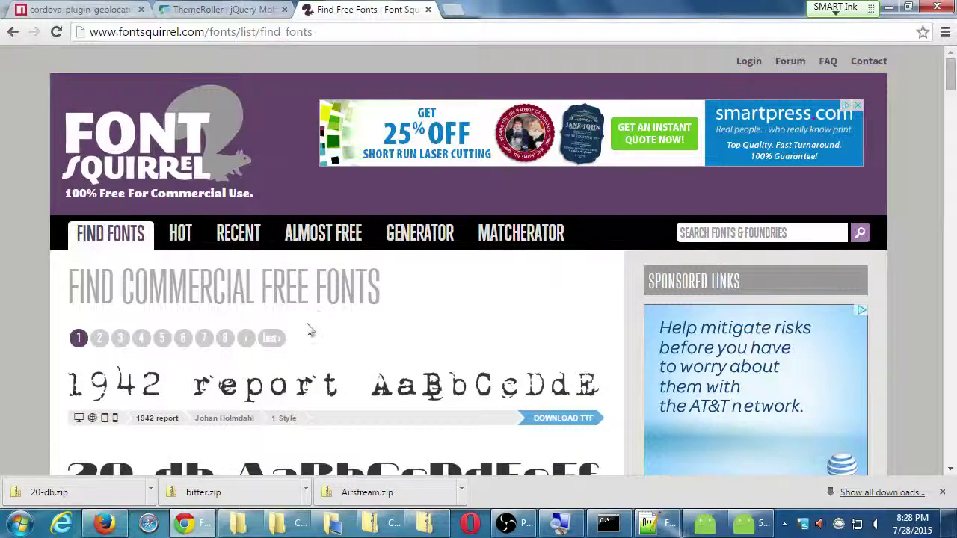
{"action": "left_click", "coordinate": [419, 236]}
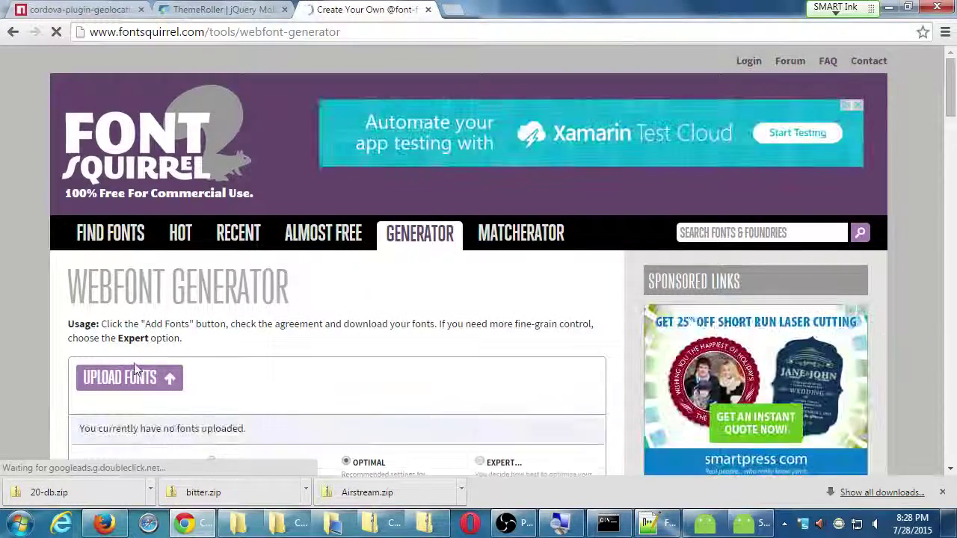
{"action": "left_click", "coordinate": [134, 370]}
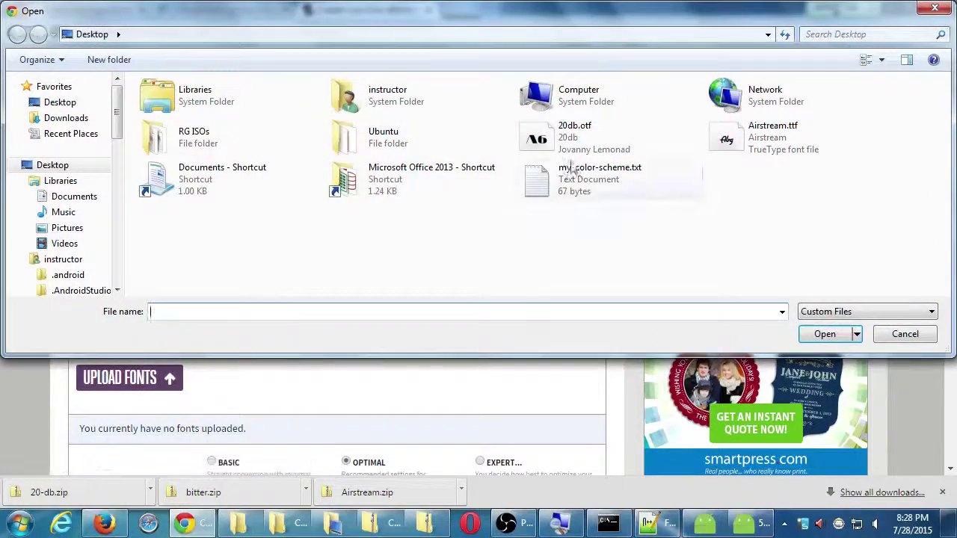
{"action": "double_click", "coordinate": [573, 142]}
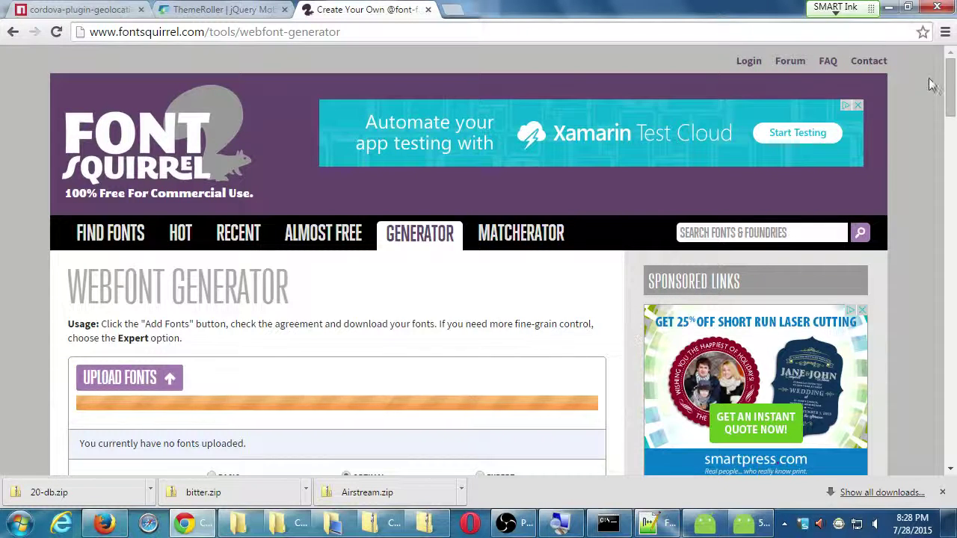
{"action": "scroll", "coordinate": [949, 82], "scroll_direction": "down", "scroll_amount": 3}
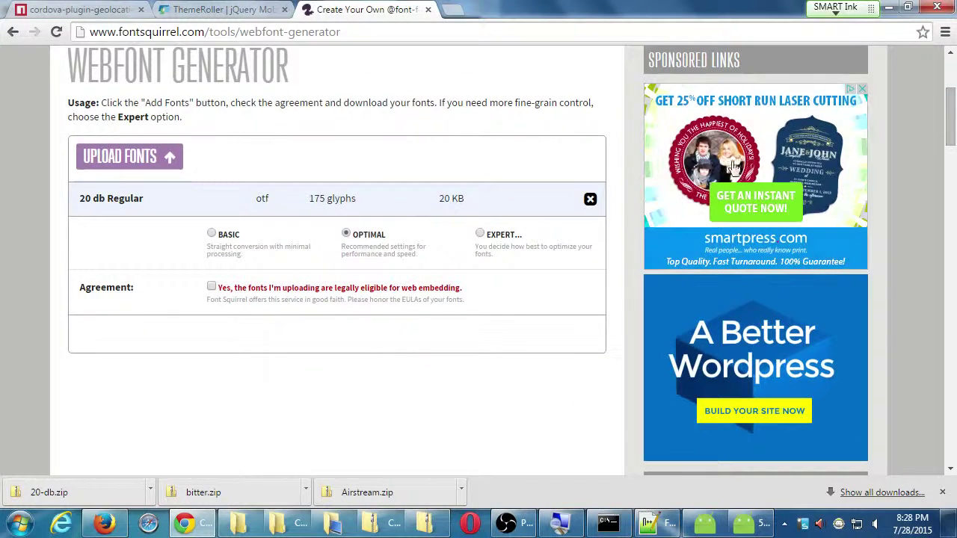